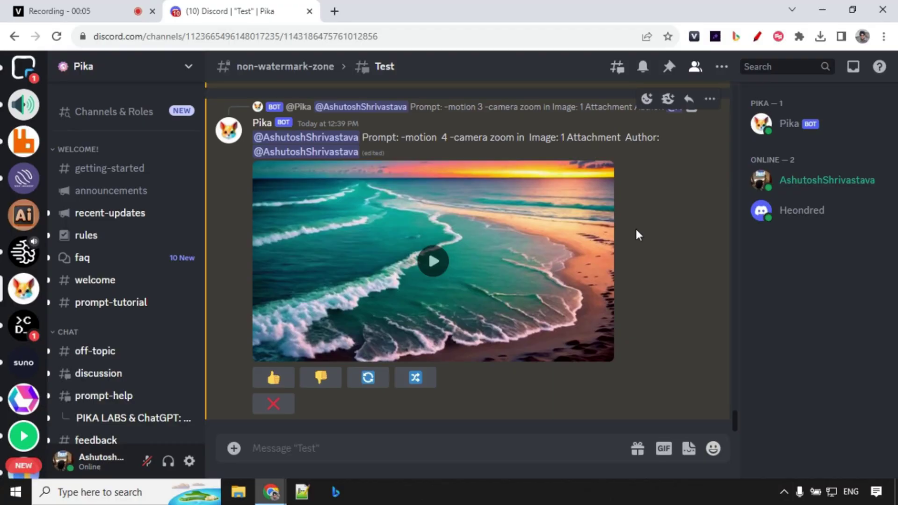
# Open a direct message conversation with the Pika bot from its profile in the Test thread
pyautogui.scroll(-8, 124, 367)
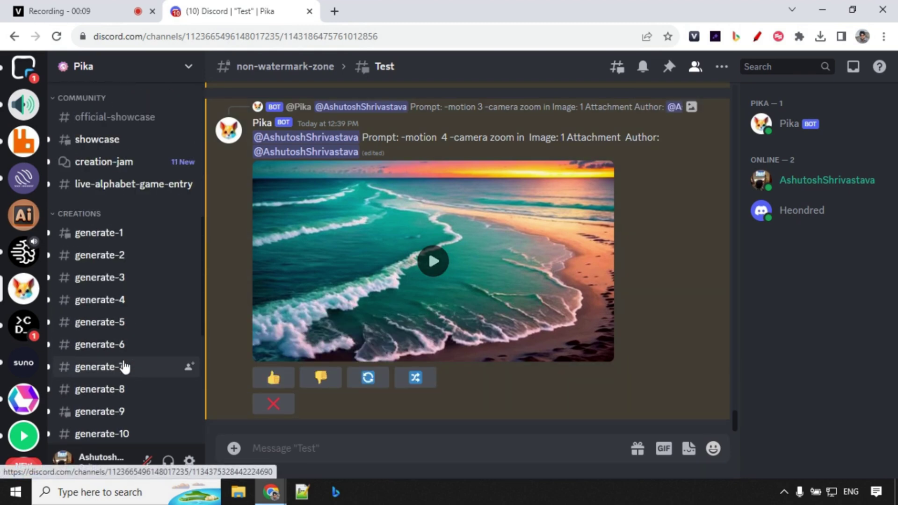
pyautogui.scroll(3, 346, 274)
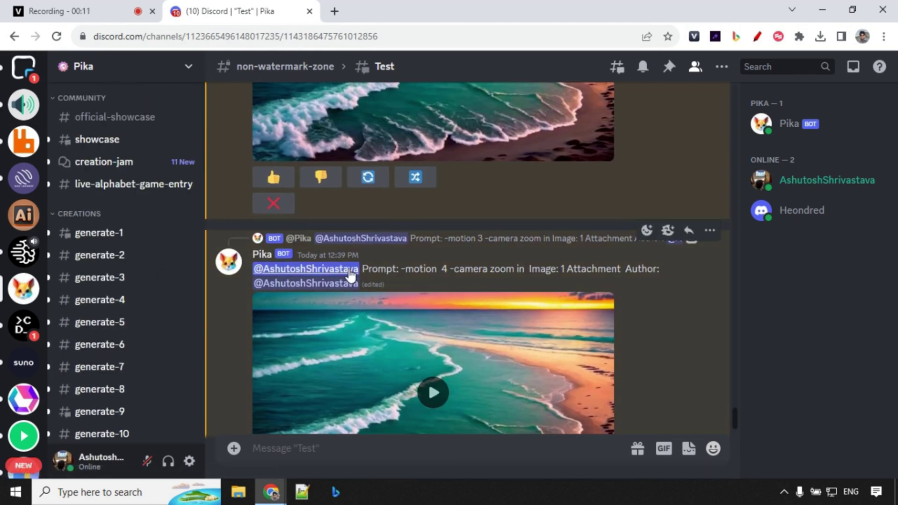
pyautogui.scroll(10, 350, 268)
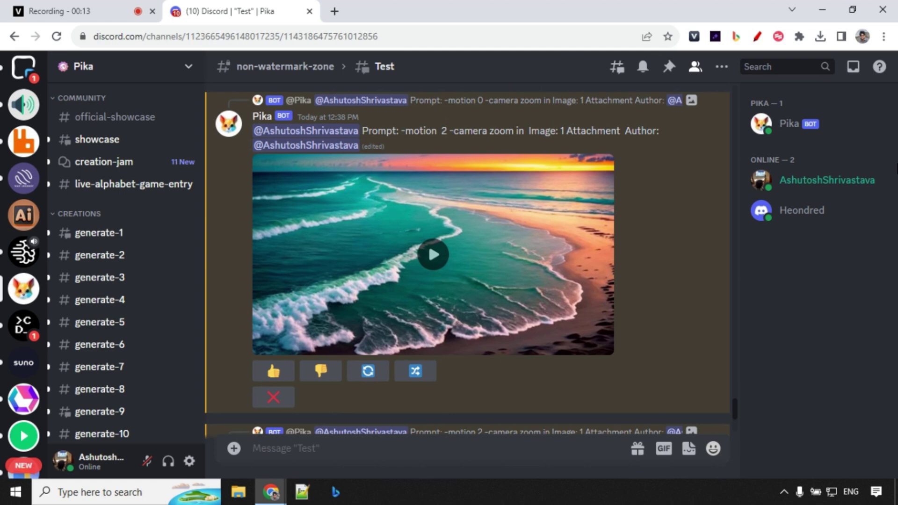
pyautogui.click(784, 127)
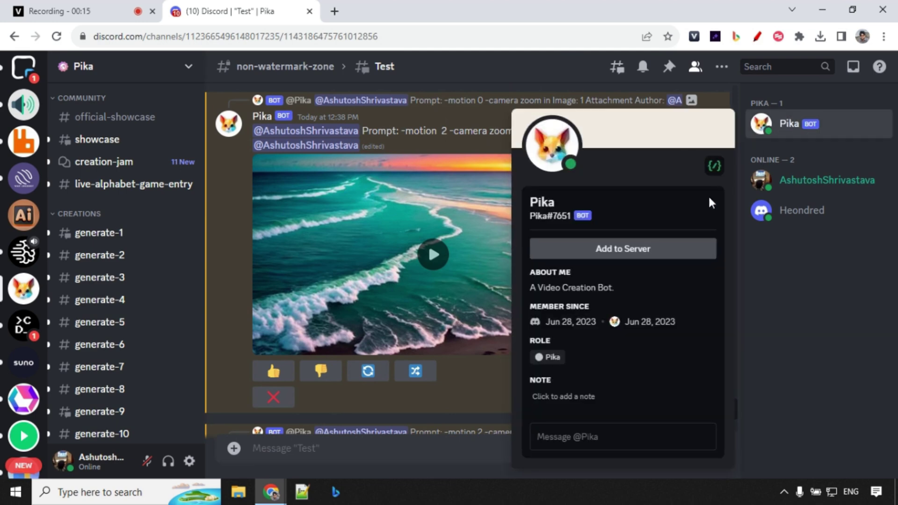
pyautogui.click(552, 146)
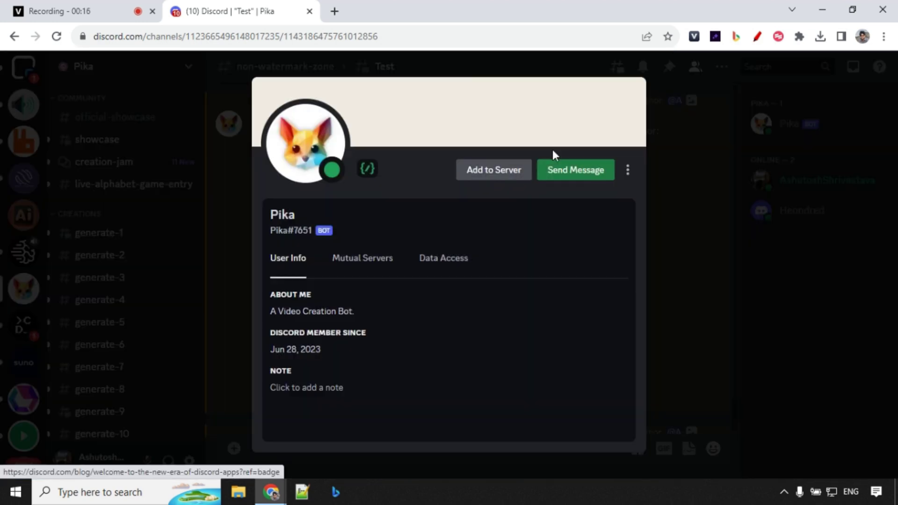
pyautogui.click(577, 180)
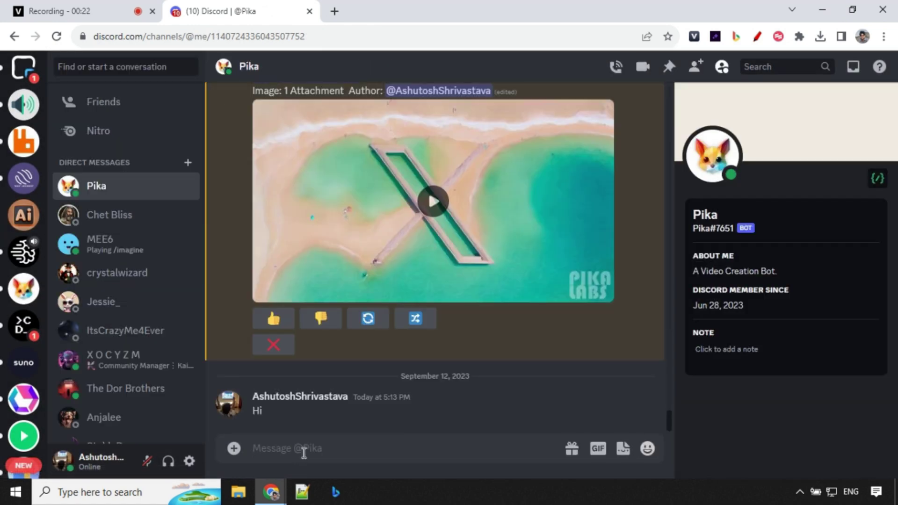
# Send the message "Hi" to the Pika bot
pyautogui.click(302, 449)
pyautogui.write('Hi')
pyautogui.press('Return')
pyautogui.scroll(5, 21, 155)
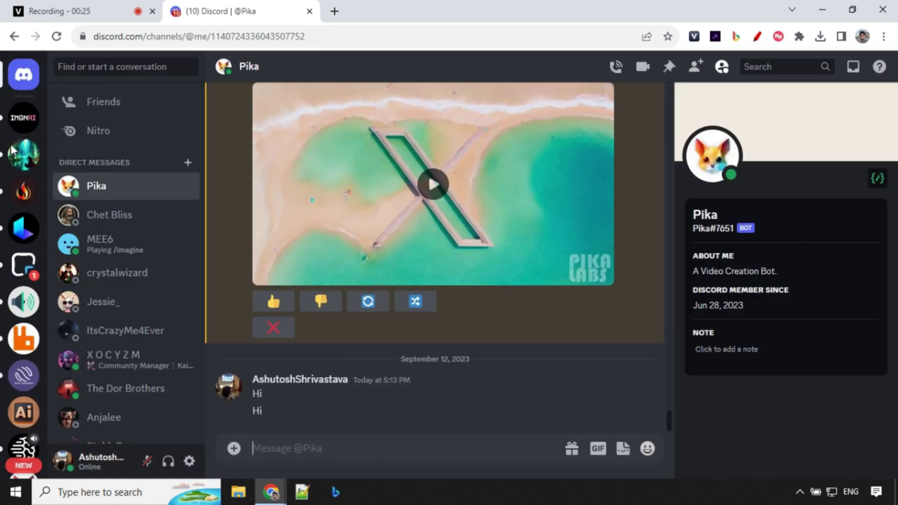
# Show the direct messages and start a slash command in the Pika bot conversation
pyautogui.click(27, 77)
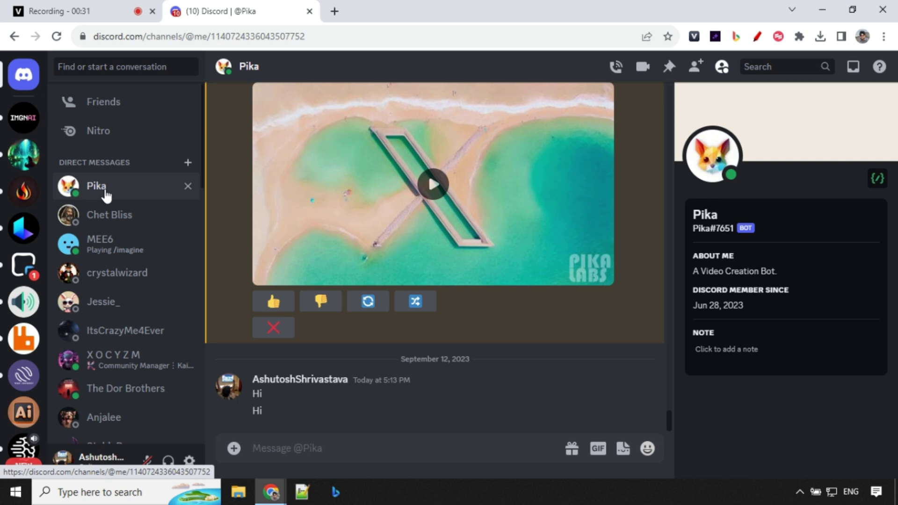
pyautogui.click(325, 451)
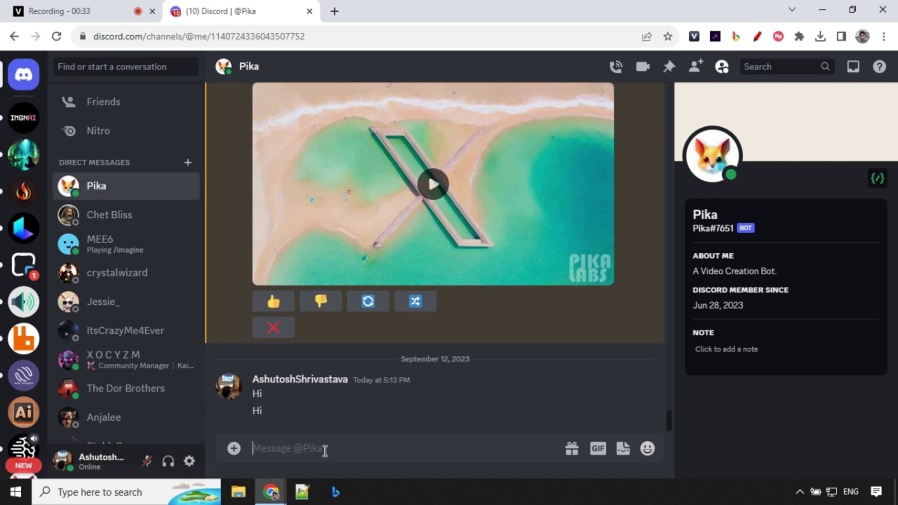
pyautogui.write('/')
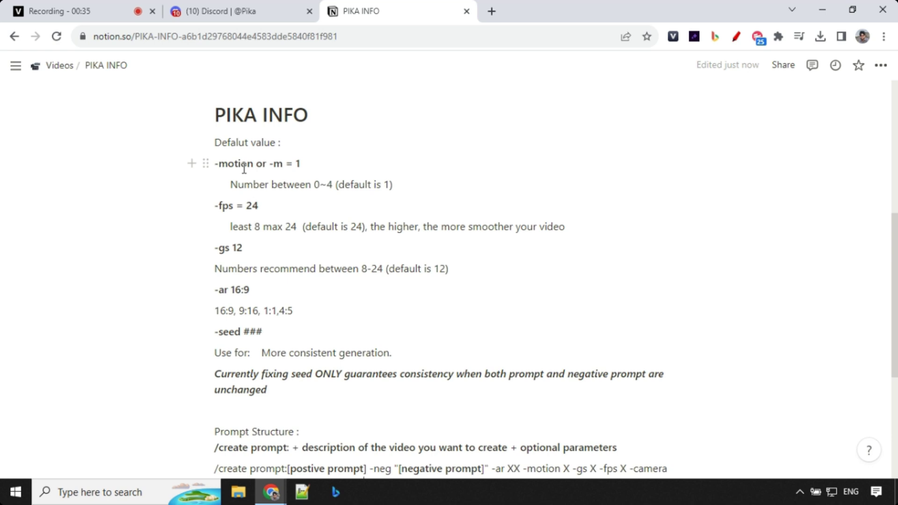
# Review the PIKA INFO notes in Notion on default parameters and prompt structure, including positive prompt, negative prompt and seed
pyautogui.scroll(-2, 244, 169)
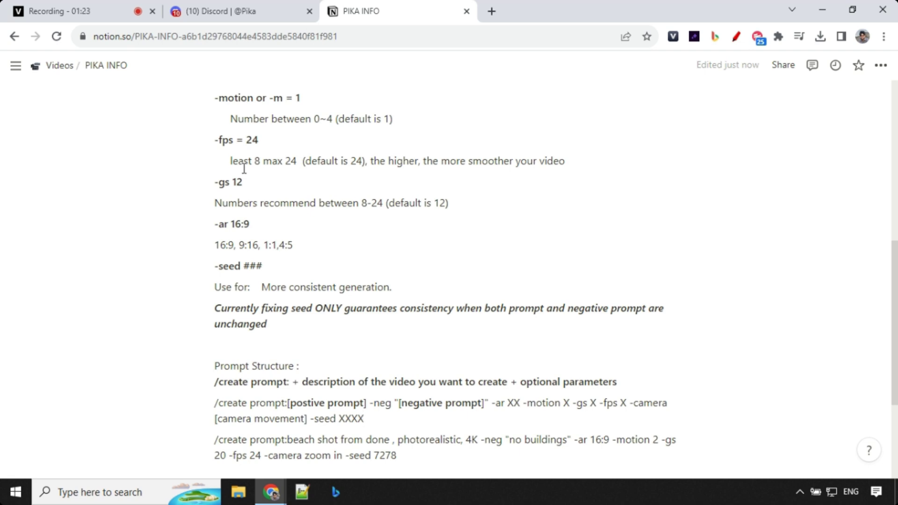
pyautogui.scroll(-3, 244, 168)
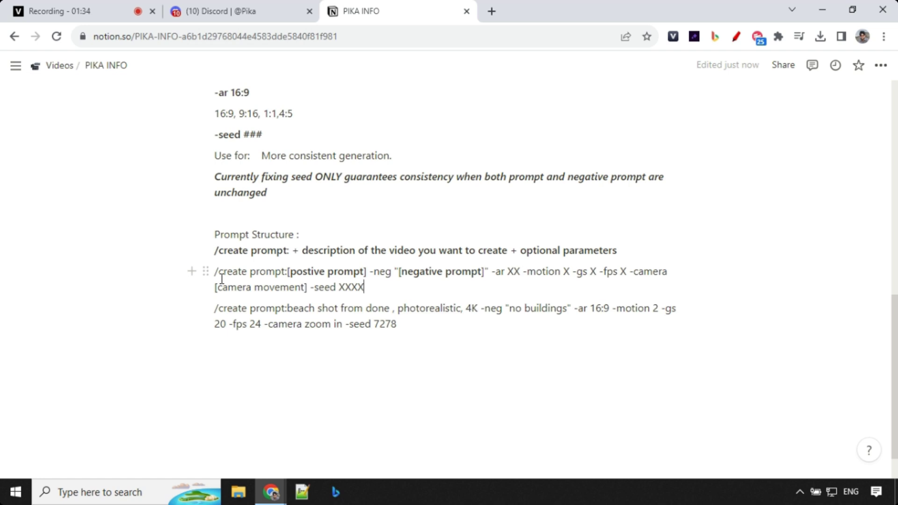
pyautogui.doubleClick(331, 275)
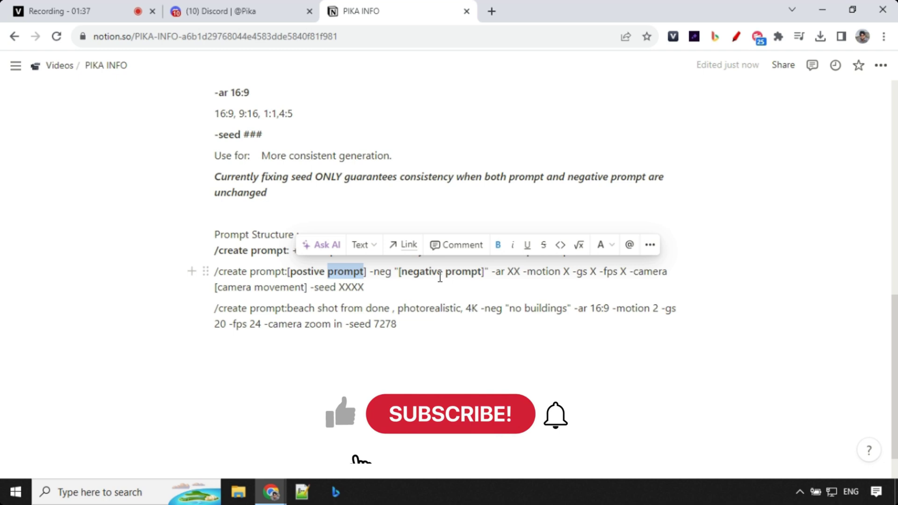
pyautogui.doubleClick(433, 272)
pyautogui.click(554, 367)
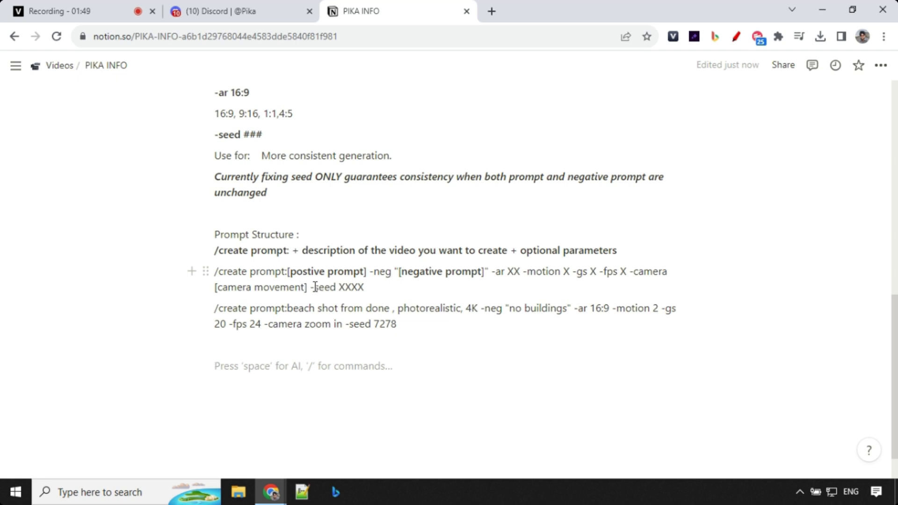
pyautogui.moveTo(312, 287); pyautogui.dragTo(381, 288)
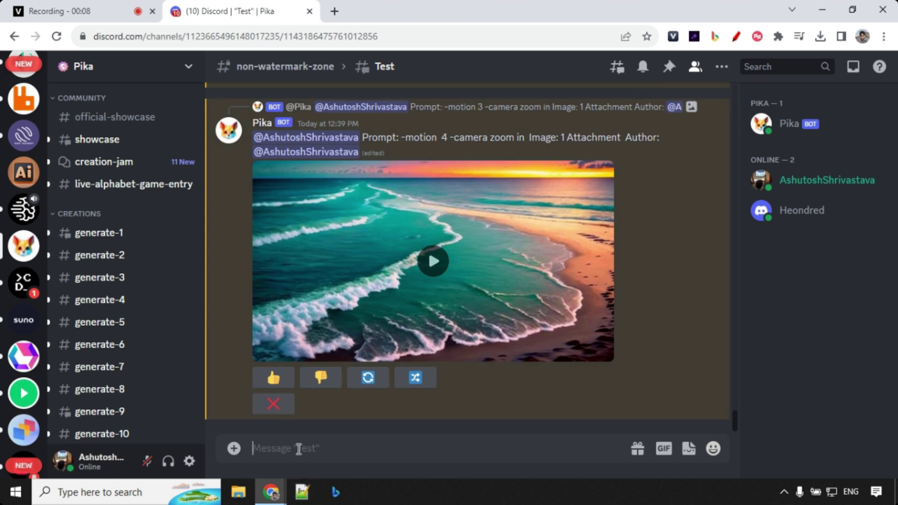
# In Discord's Test thread, run /animate on the beautiful-beach-with-ocean PNG from Downloads without a text prompt
pyautogui.write('/')
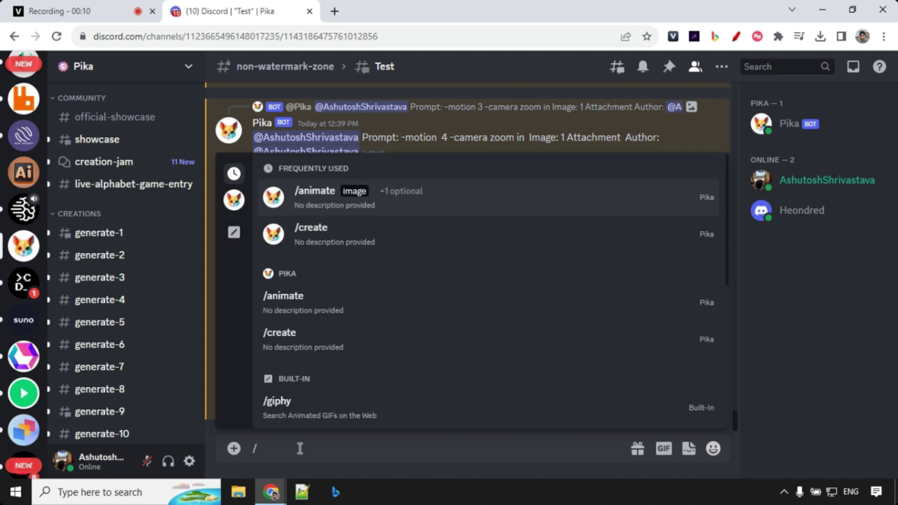
pyautogui.press('Return')
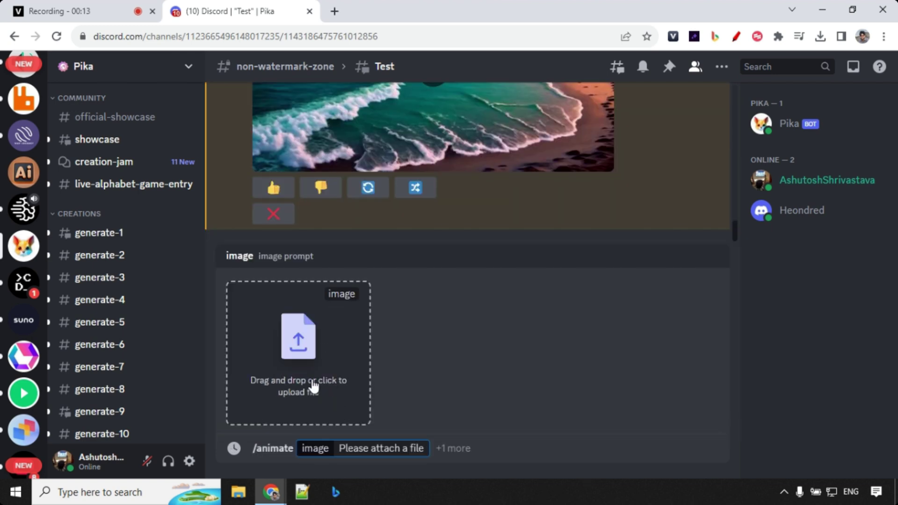
pyautogui.click(312, 386)
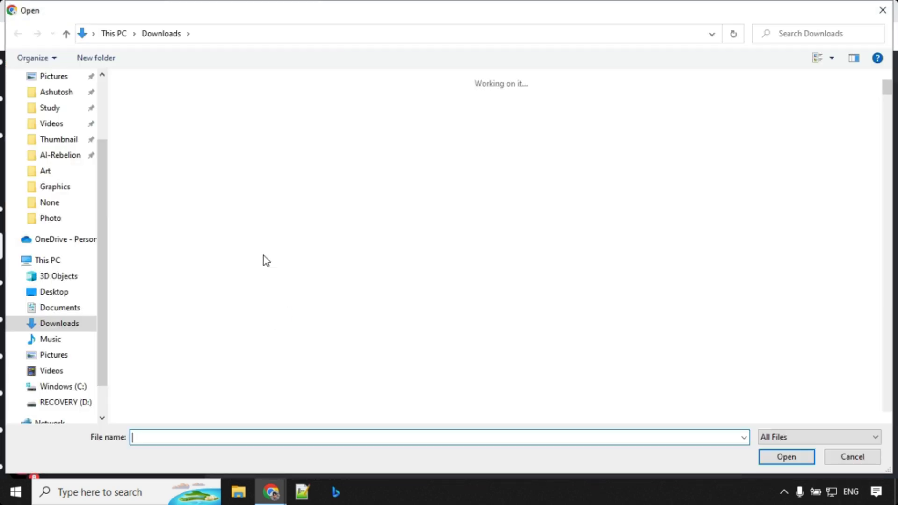
pyautogui.click(250, 141)
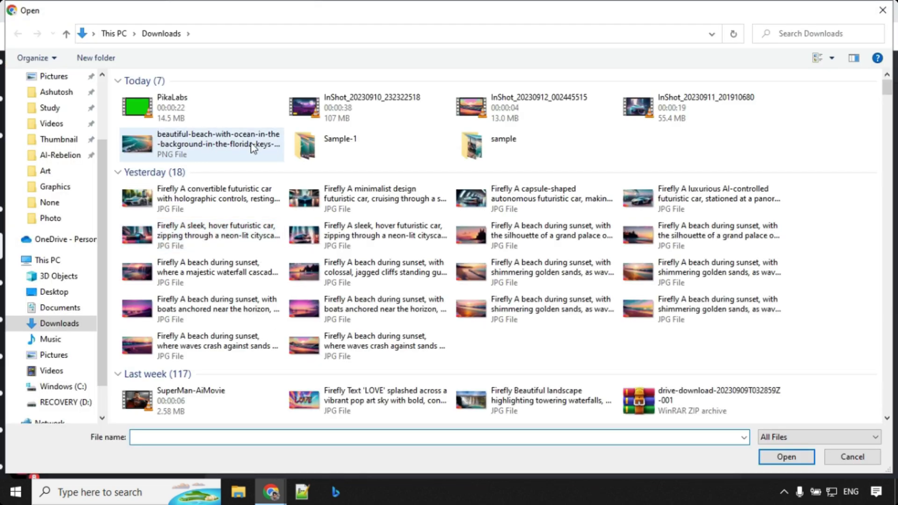
pyautogui.click(790, 457)
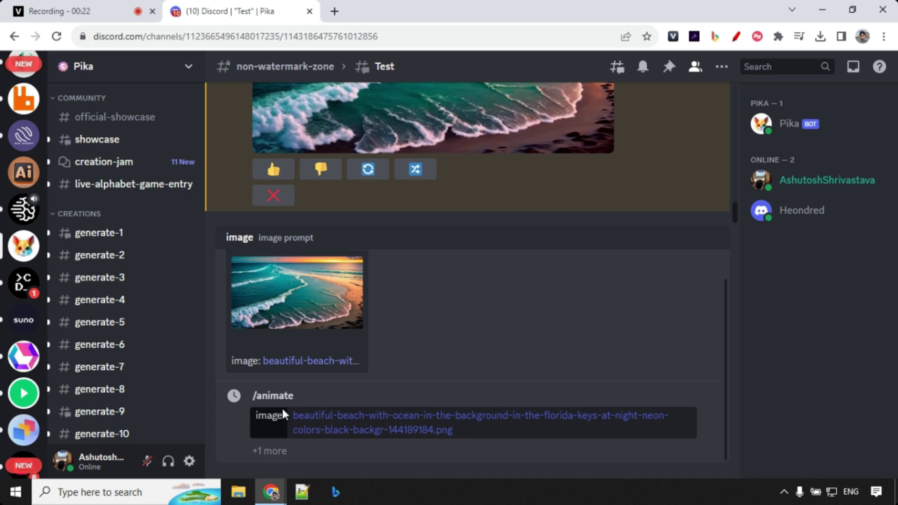
pyautogui.click(280, 449)
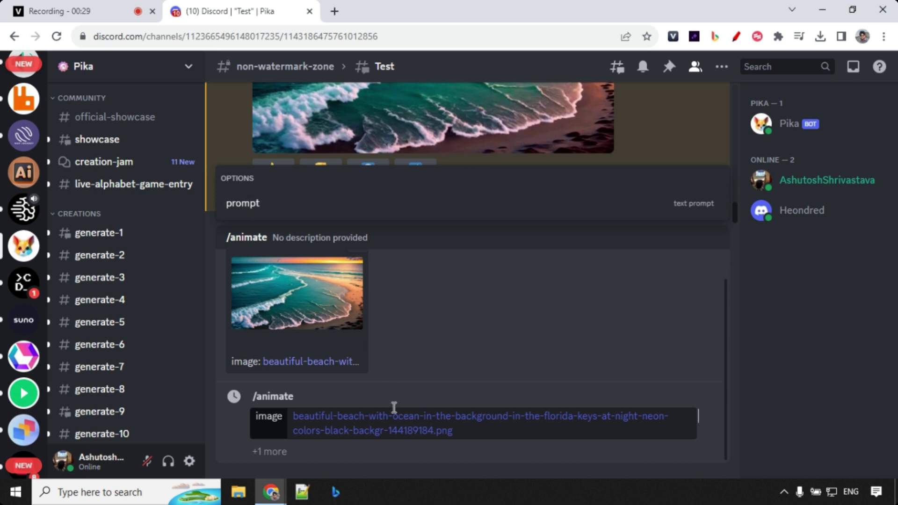
pyautogui.click(463, 429)
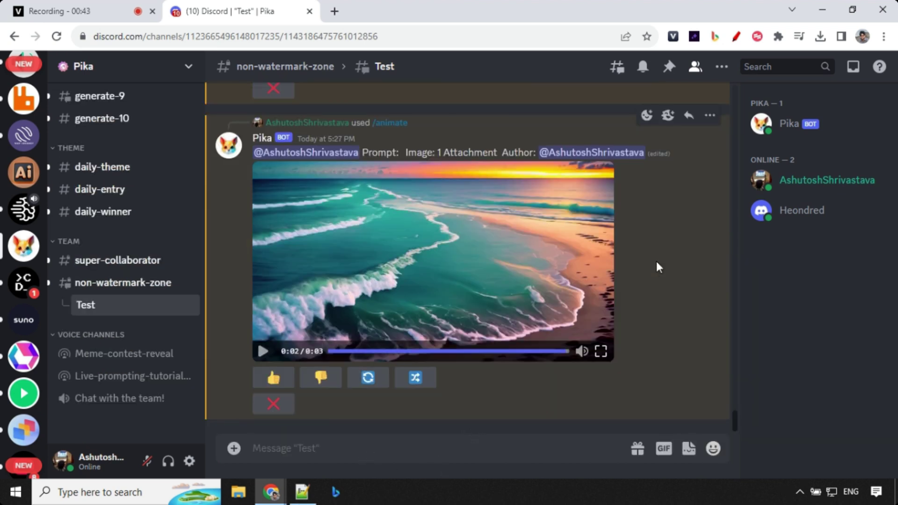
# Watch the newly generated beach video in full screen and return to the thread
pyautogui.click(600, 350)
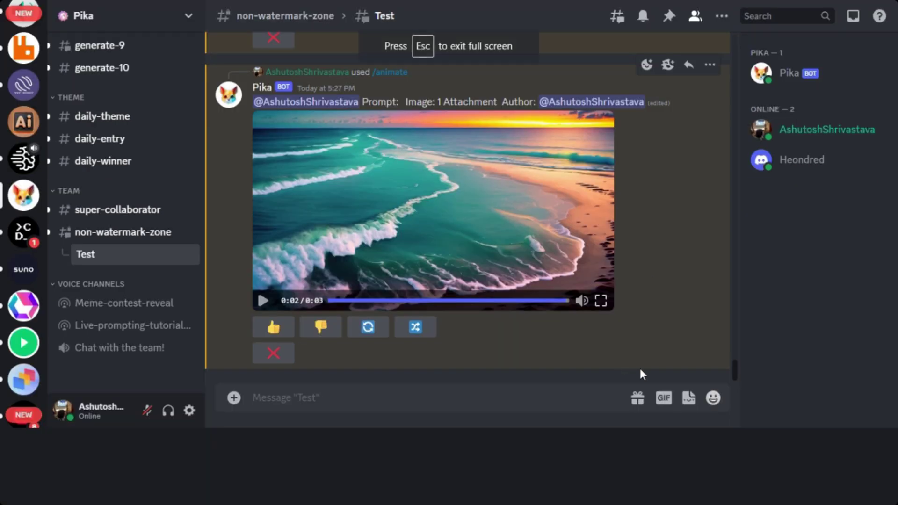
pyautogui.click(397, 268)
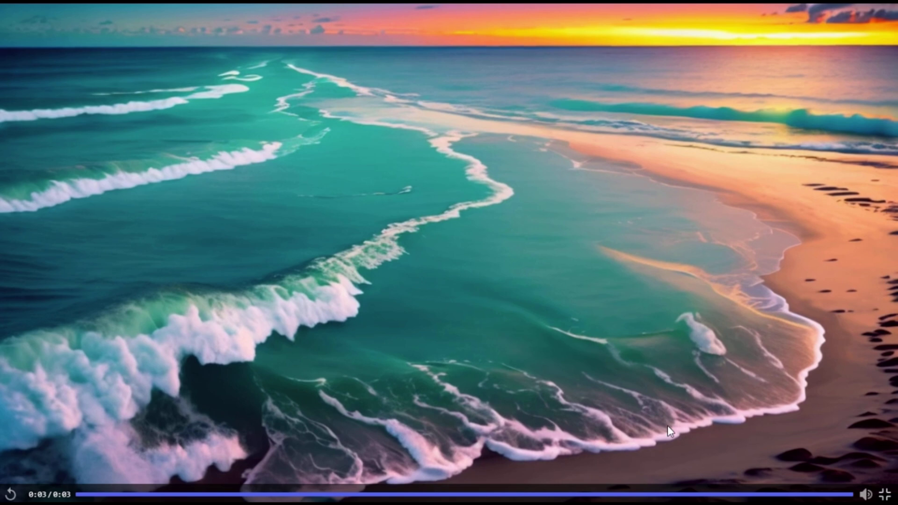
pyautogui.press('Escape')
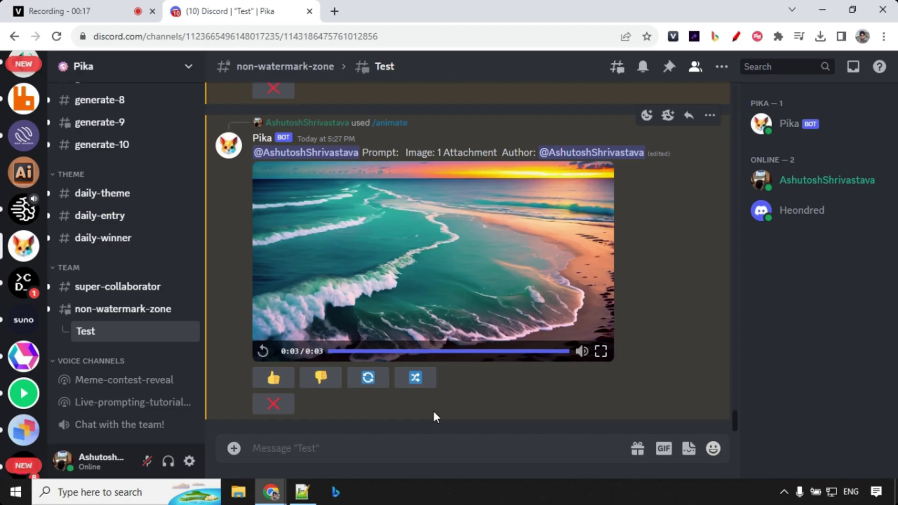
# Open the remix form for the generated beach video and enter "-camera zoom in" as the new prompt
pyautogui.click(420, 382)
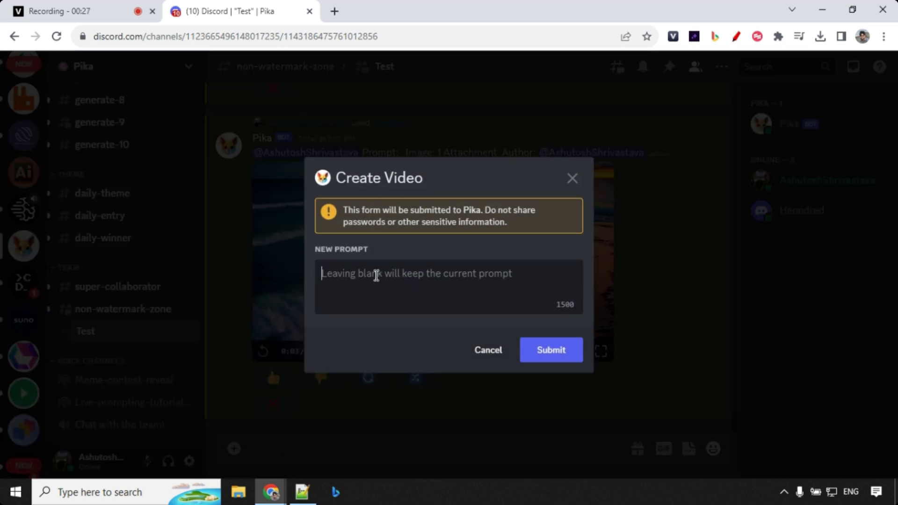
pyautogui.write('-camera zoom in')
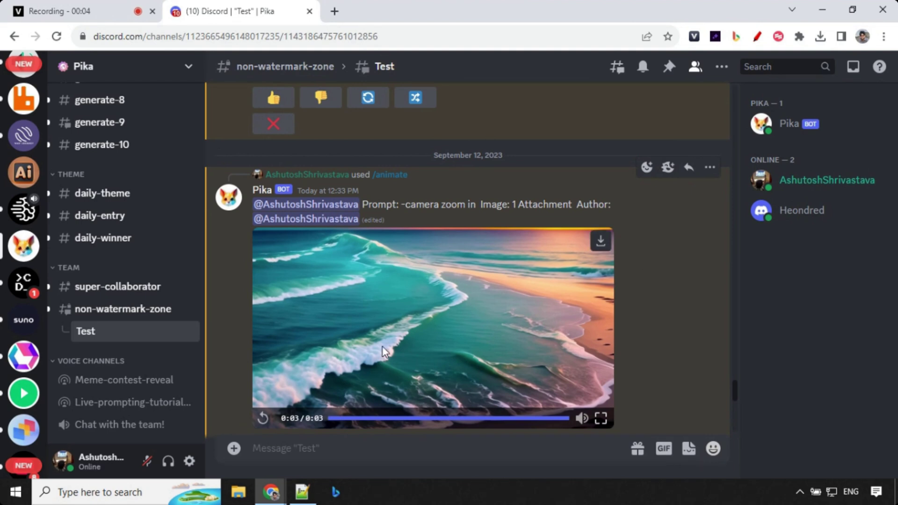
# Replay the beach video generated with the "-camera zoom in" prompt and review it
pyautogui.click(263, 419)
pyautogui.scroll(-4, 453, 296)
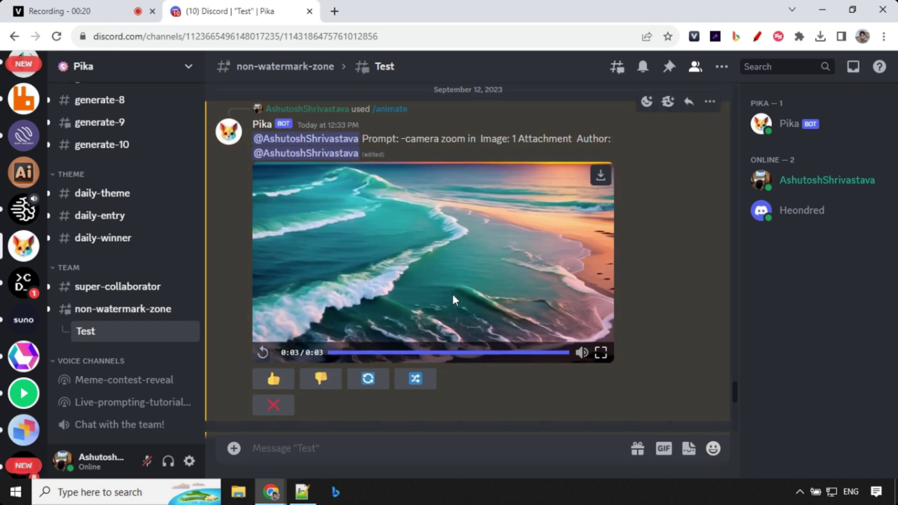
pyautogui.scroll(4, 453, 293)
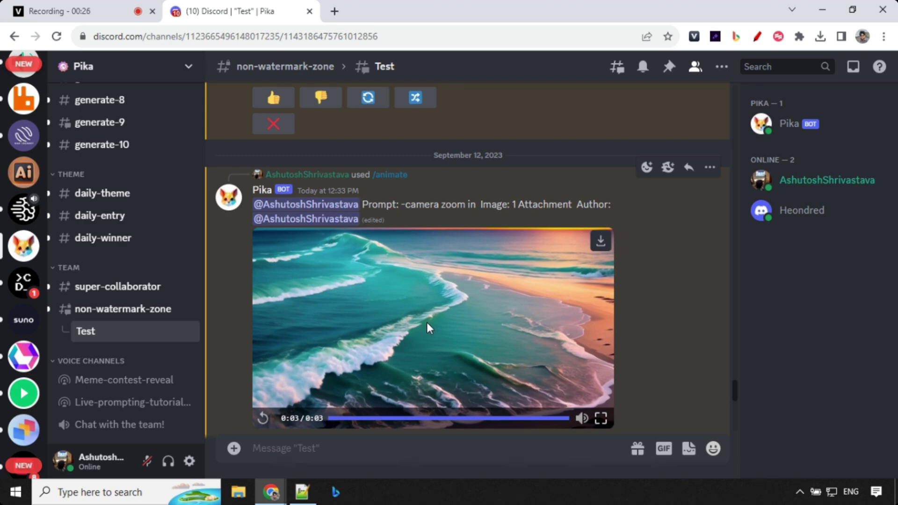
pyautogui.scroll(-3, 427, 322)
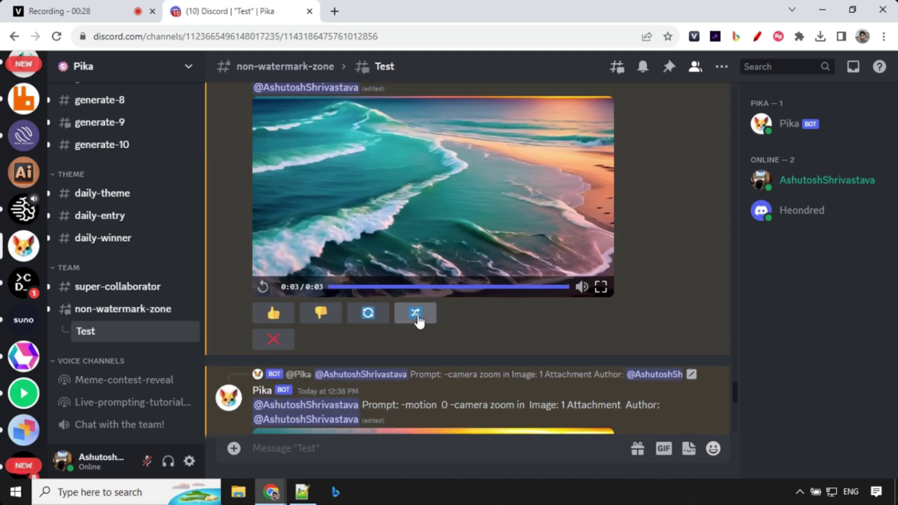
pyautogui.click(416, 313)
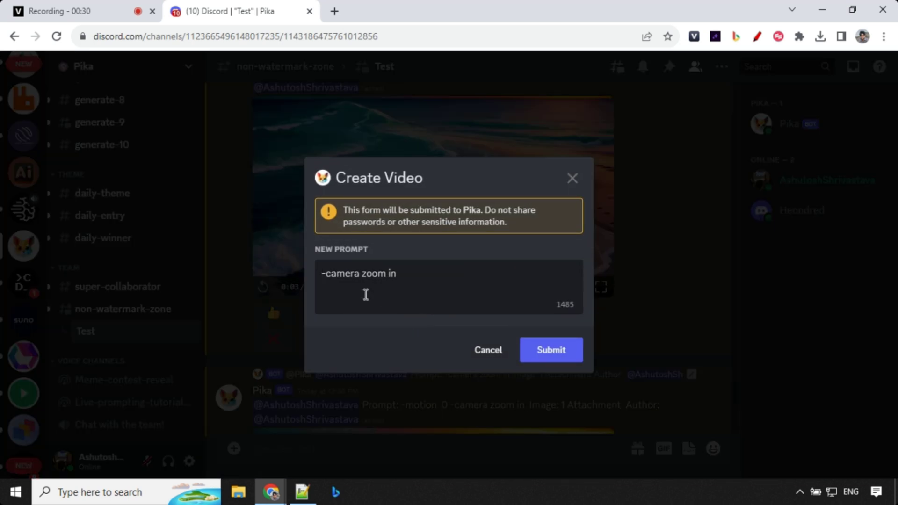
pyautogui.write('-mot')
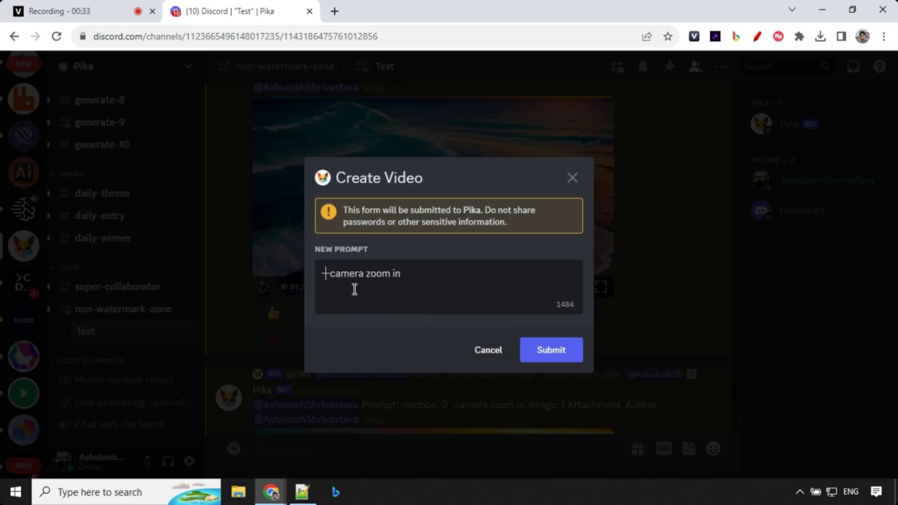
pyautogui.write('ion ')
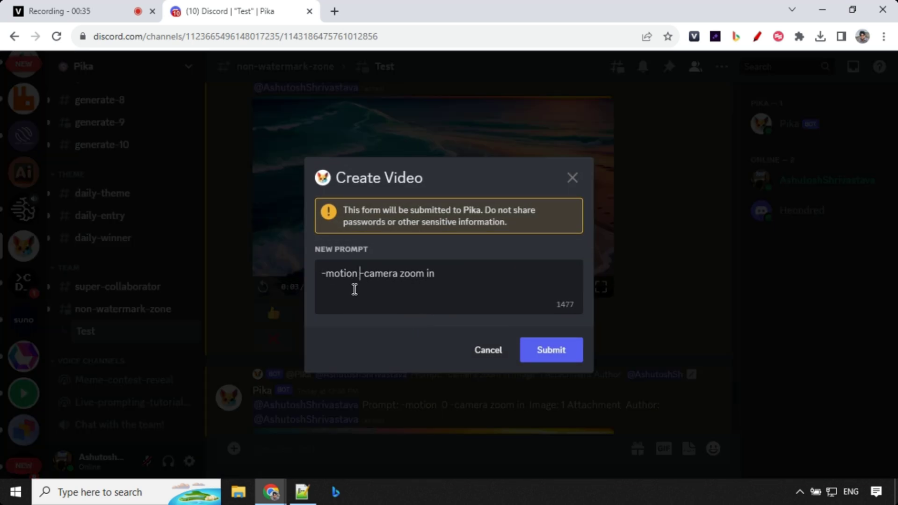
pyautogui.write('0')
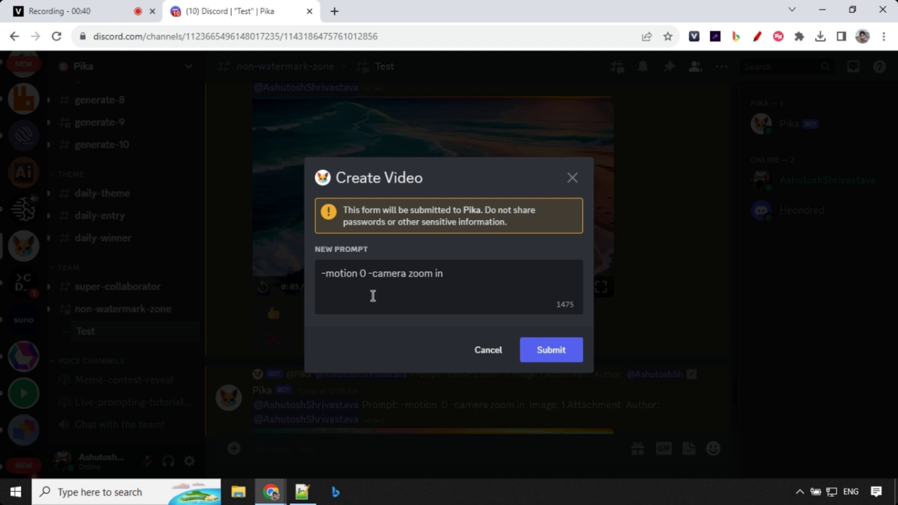
pyautogui.click(486, 357)
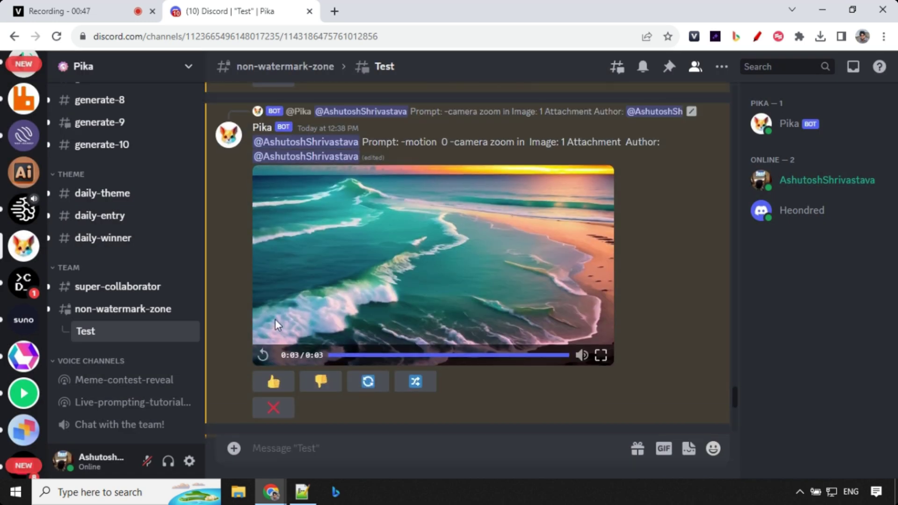
# Replay the zoom-in beach videos generated with motion values from 0 to 4 and compare their movement
pyautogui.click(263, 356)
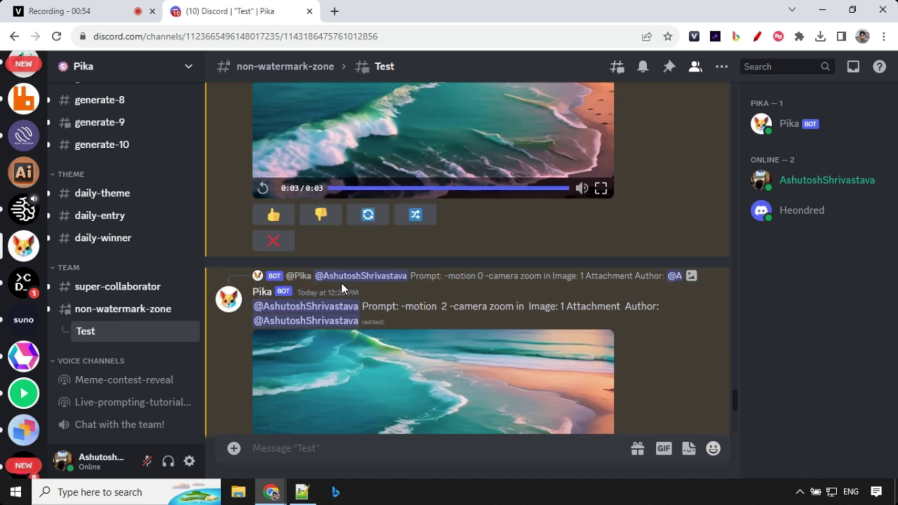
pyautogui.click(264, 358)
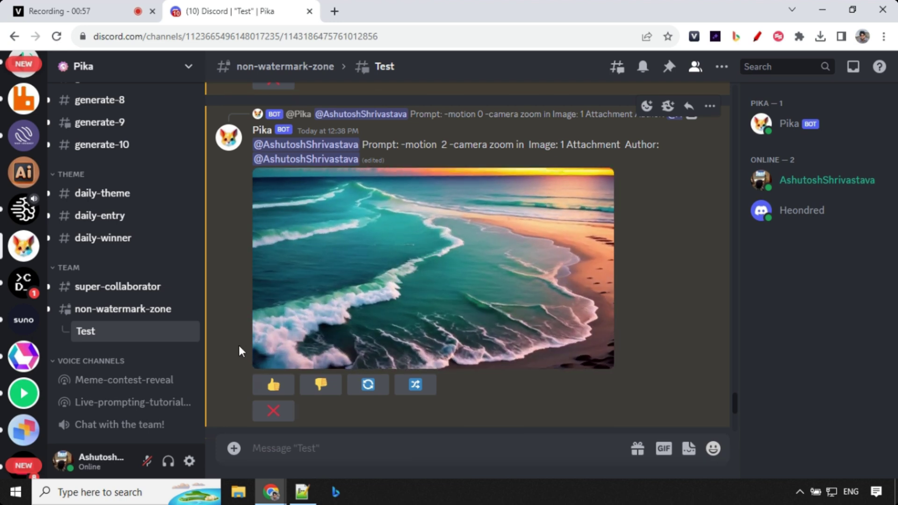
pyautogui.click(257, 333)
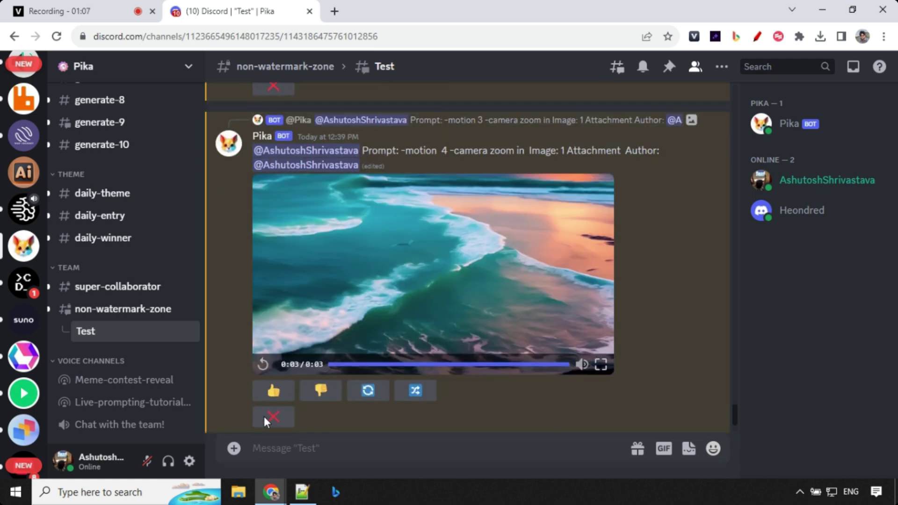
pyautogui.click(264, 364)
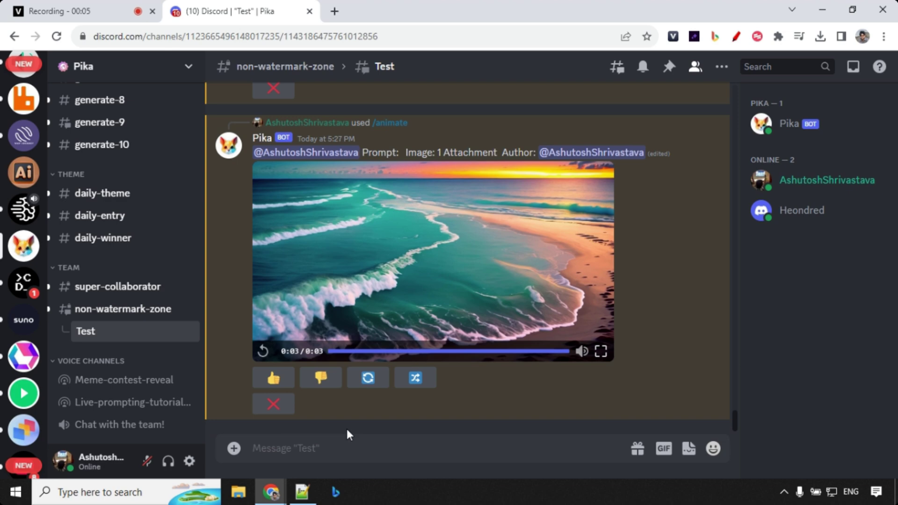
# Delete the beach video message generated by /animate without a prompt, confirming with "YES"
pyautogui.click(275, 406)
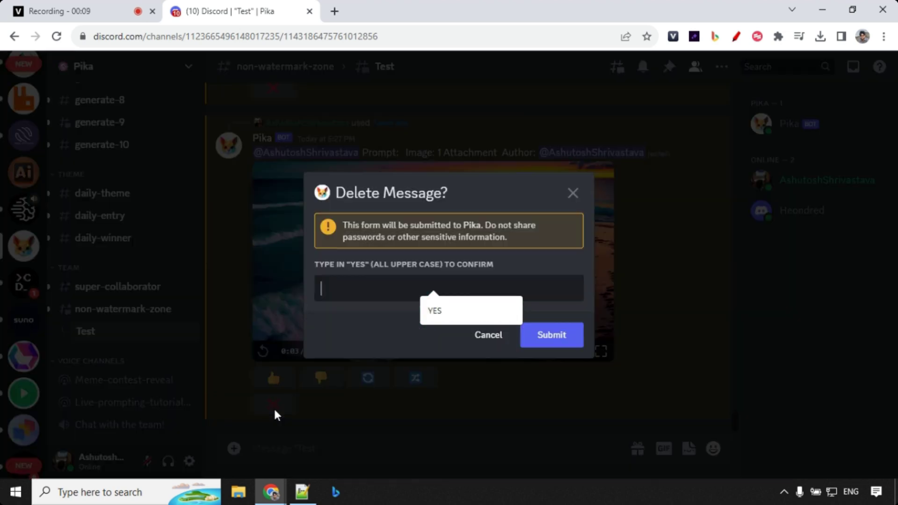
pyautogui.click(379, 288)
pyautogui.write('YES')
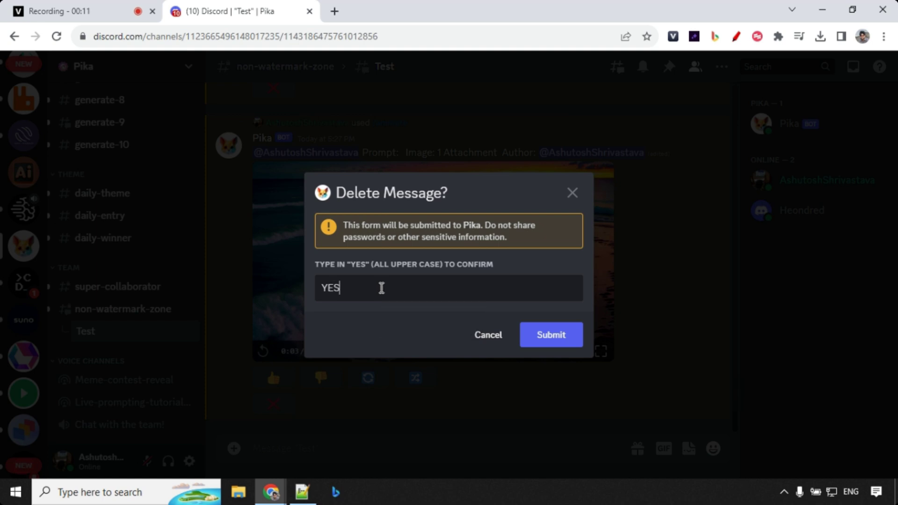
pyautogui.click(562, 340)
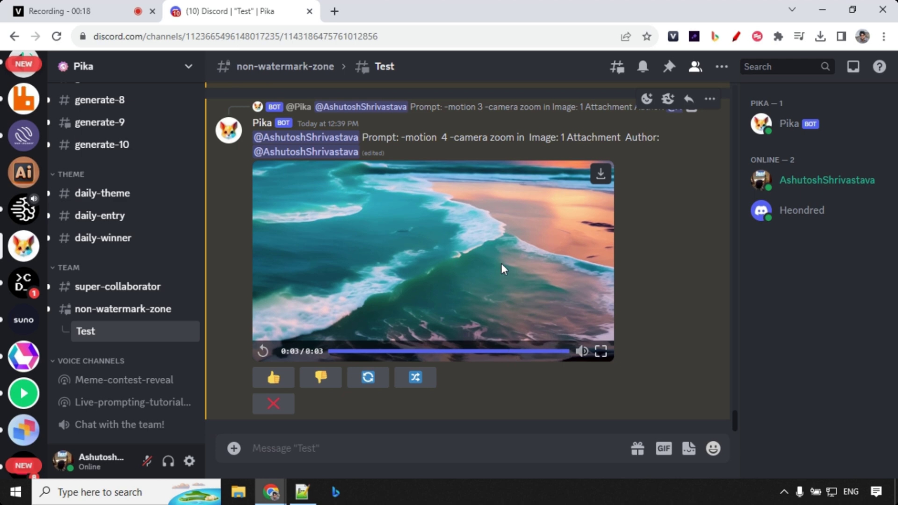
# Remix the motion 4 zoom-in video with the new prompt "-motion 4 -fps 16 -camera zoom out"
pyautogui.click(419, 381)
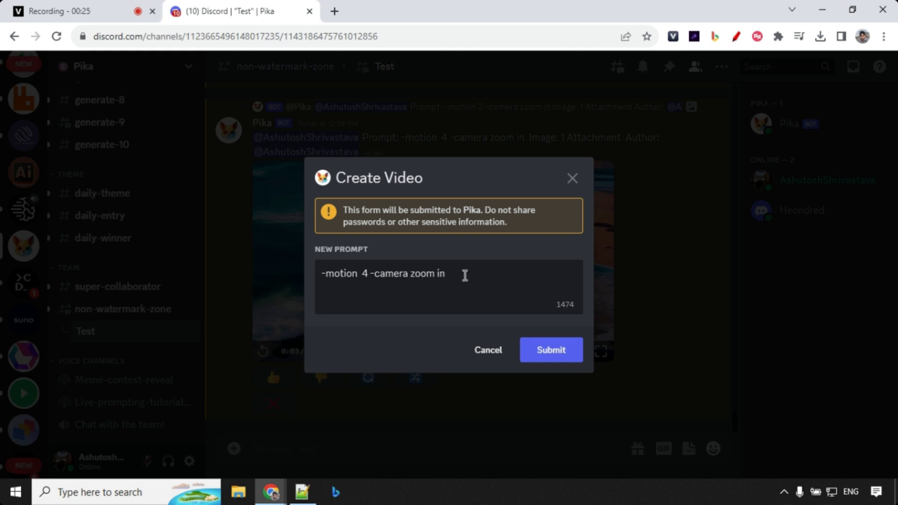
pyautogui.moveTo(455, 276); pyautogui.dragTo(299, 281)
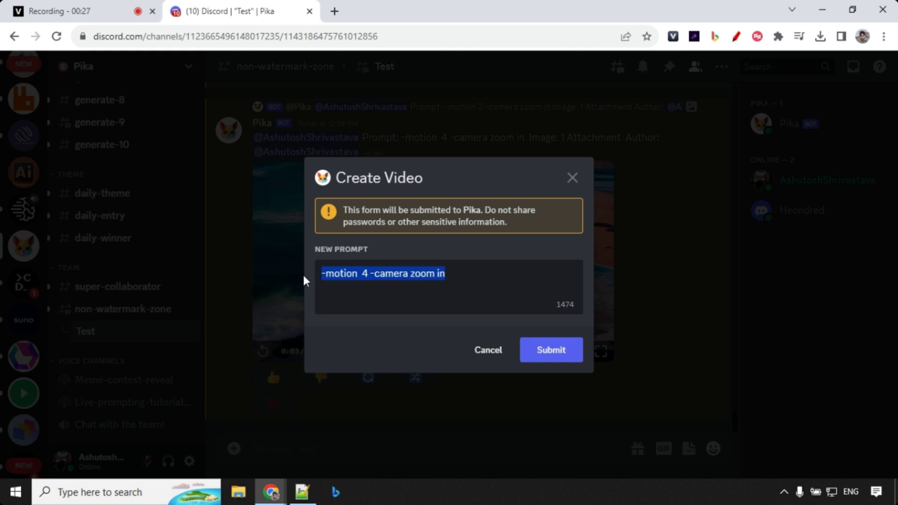
pyautogui.write('-motion 4 -fps 16 -camera zoom out')
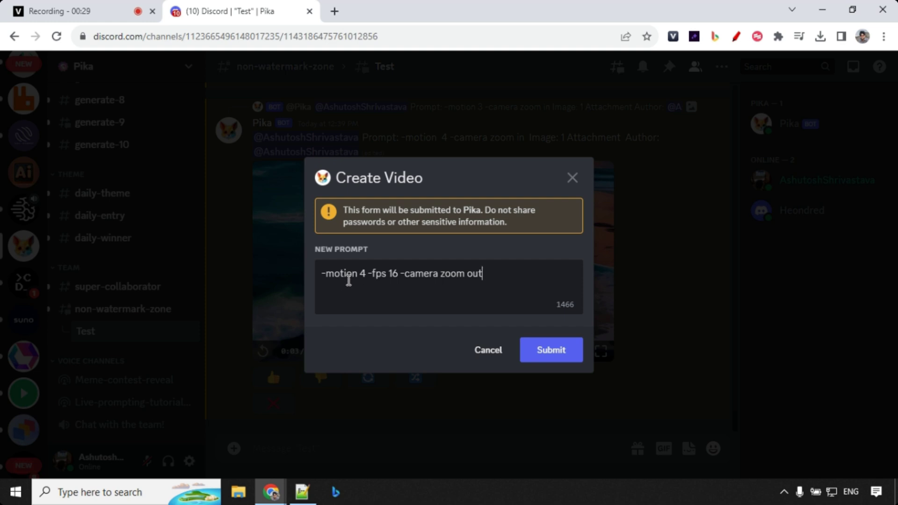
pyautogui.moveTo(369, 275); pyautogui.dragTo(397, 275)
pyautogui.click(400, 286)
pyautogui.click(432, 275)
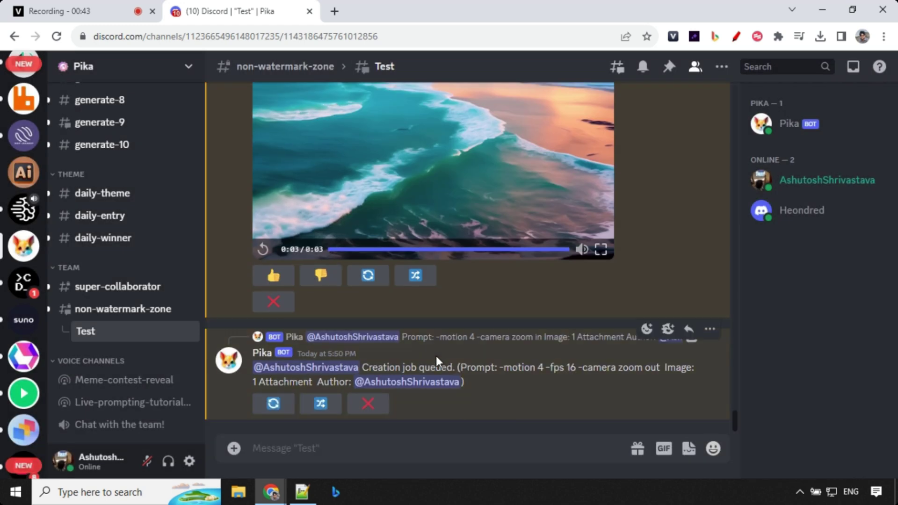
# Remix the motion 4 zoom-in video with "-motion 4 -fps 16 -camera pan up", copying the prompt text before submitting
pyautogui.click(418, 278)
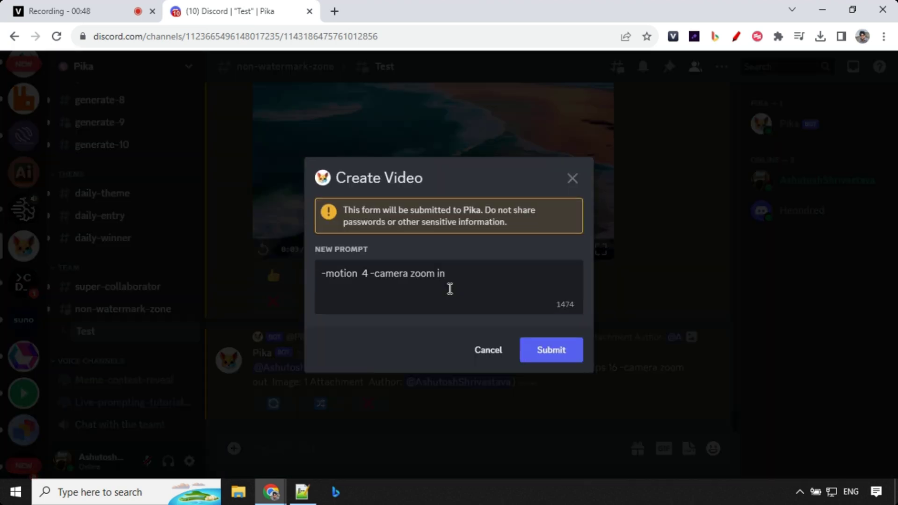
pyautogui.moveTo(449, 275); pyautogui.dragTo(311, 273)
pyautogui.write('-motion 4 -fps 16 -camera zoom out')
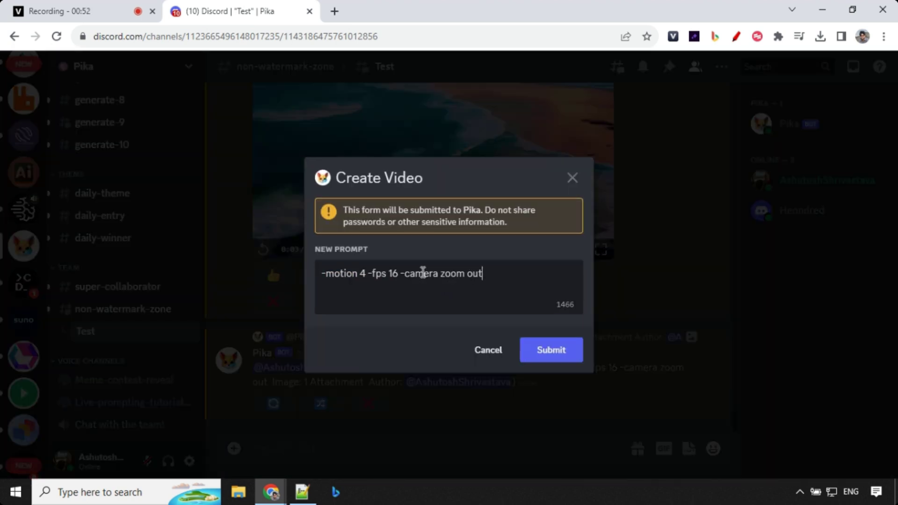
pyautogui.moveTo(440, 274); pyautogui.dragTo(523, 274)
pyautogui.write('pan up')
pyautogui.hotkey('ctrl', 'a')
pyautogui.hotkey('ctrl', 'c')
pyautogui.click(551, 350)
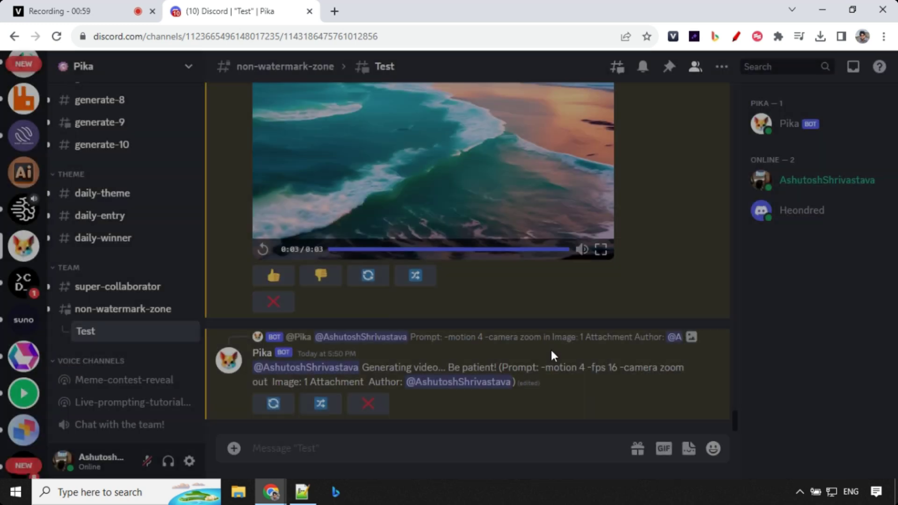
# Remix the motion 4 zoom-in video again with the prompt "-motion 4 -fps 16 -camera pan right"
pyautogui.click(416, 205)
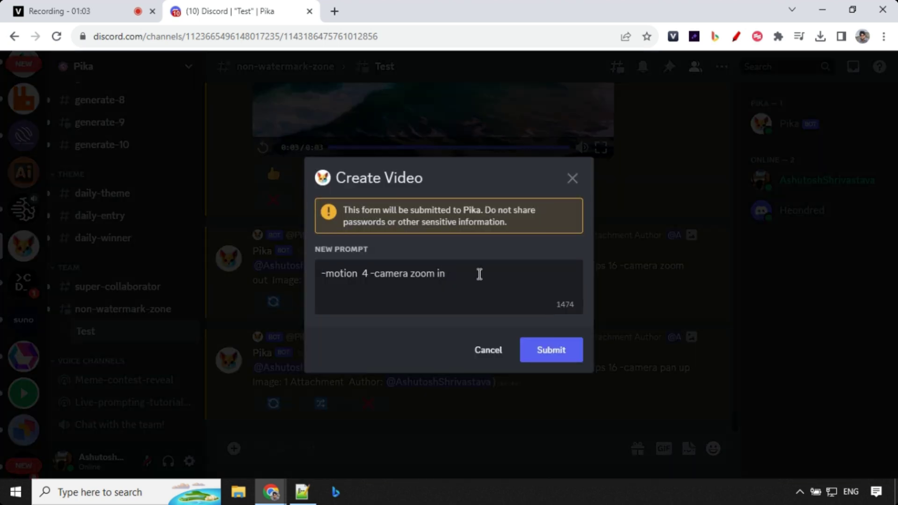
pyautogui.moveTo(477, 275); pyautogui.dragTo(317, 275)
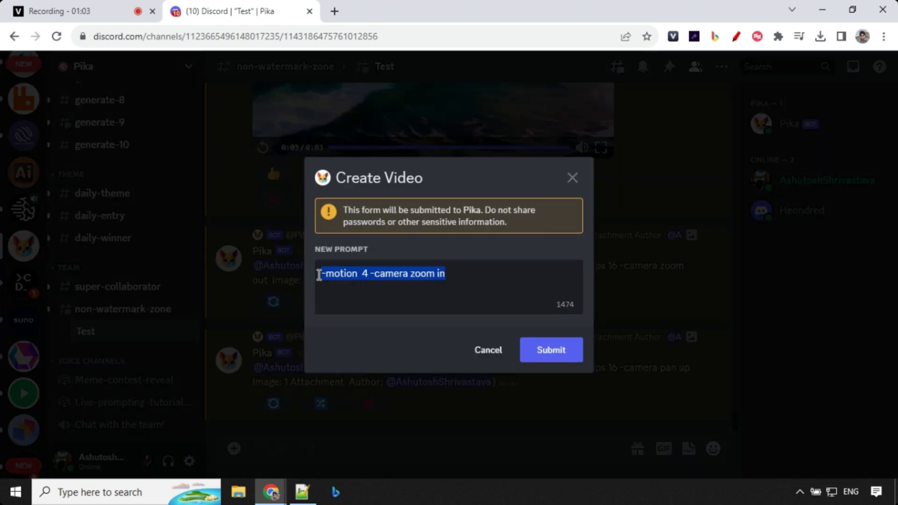
pyautogui.hotkey('ctrl', 'v')
pyautogui.doubleClick(464, 274)
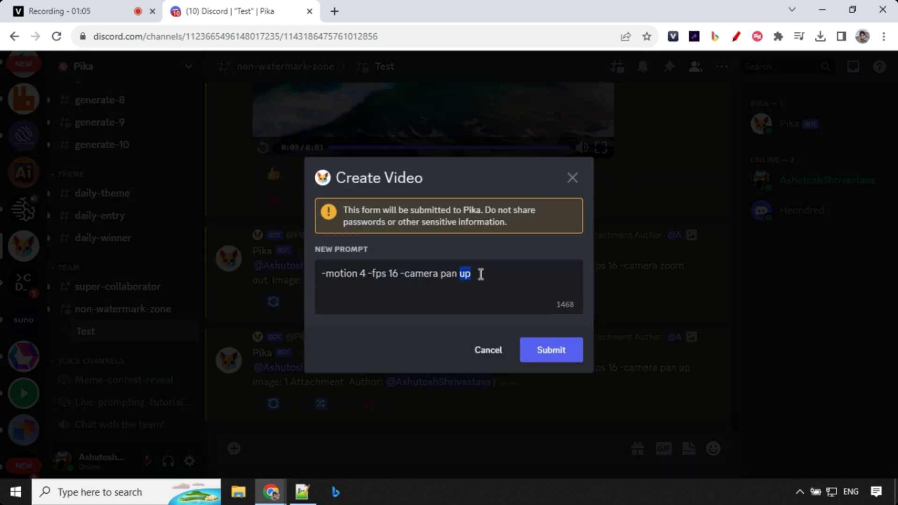
pyautogui.write('right')
pyautogui.click(546, 350)
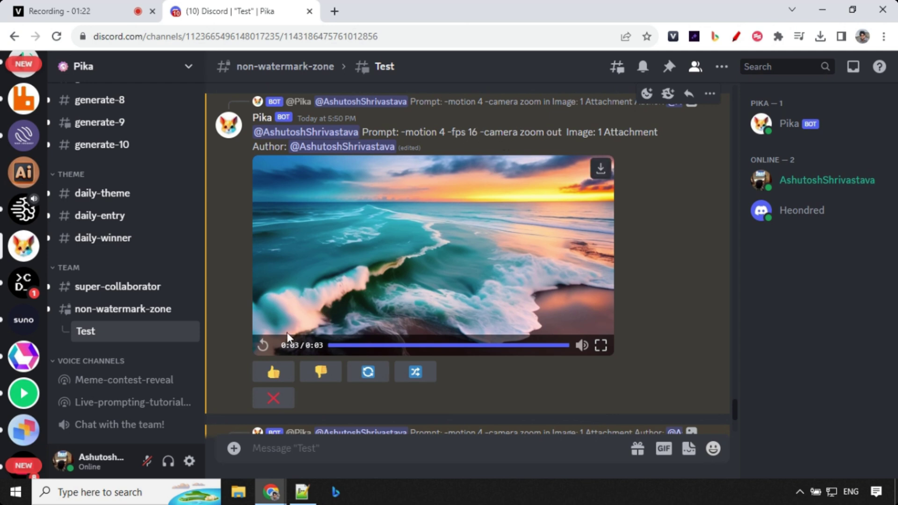
# Replay the generated zoom out, pan up and pan right videos to compare their camera movements
pyautogui.click(264, 346)
pyautogui.scroll(-4, 358, 263)
pyautogui.scroll(-1, 358, 259)
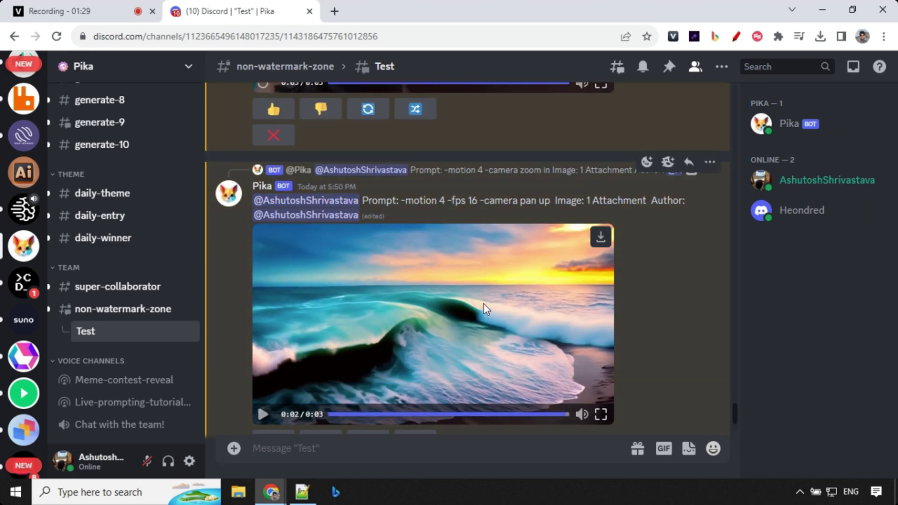
pyautogui.click(263, 414)
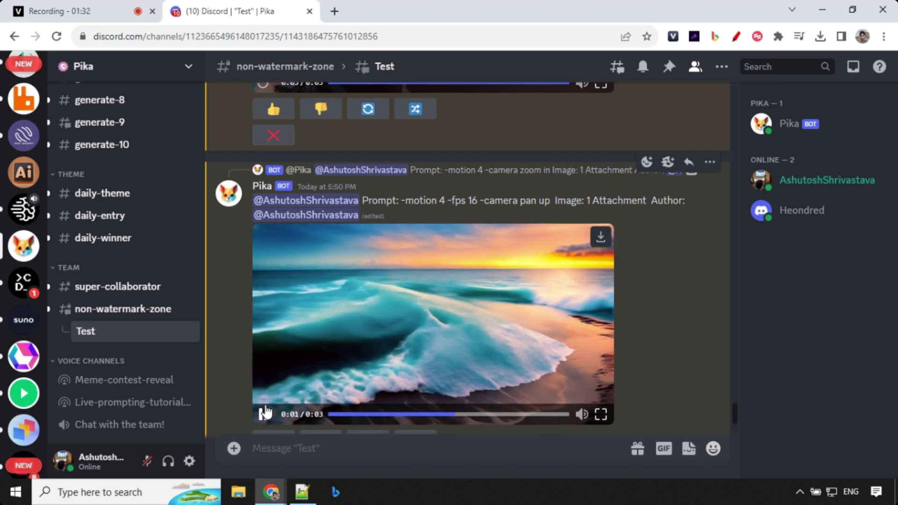
pyautogui.scroll(-7, 363, 336)
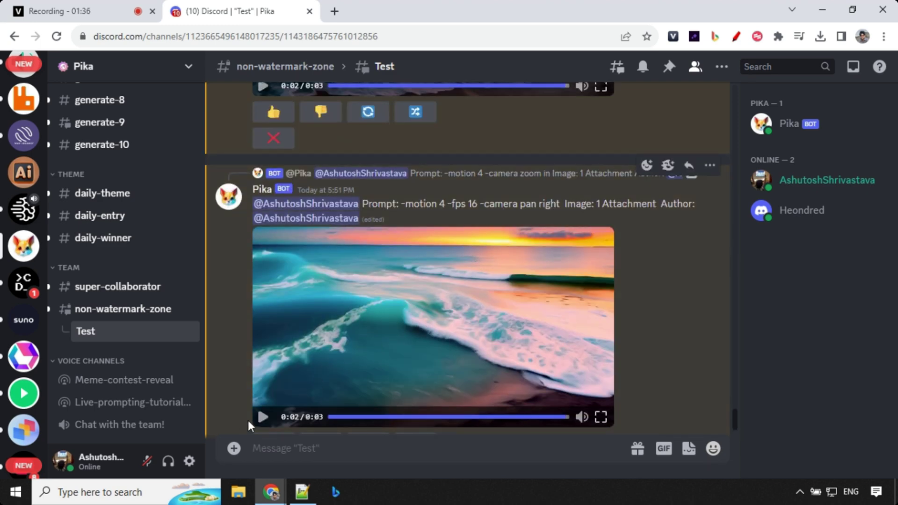
pyautogui.click(263, 417)
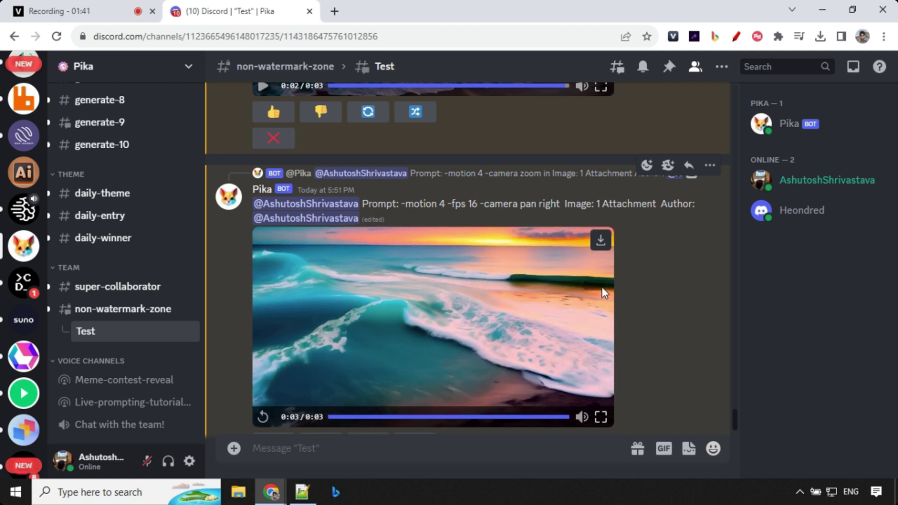
pyautogui.scroll(-2, 605, 293)
pyautogui.click(423, 383)
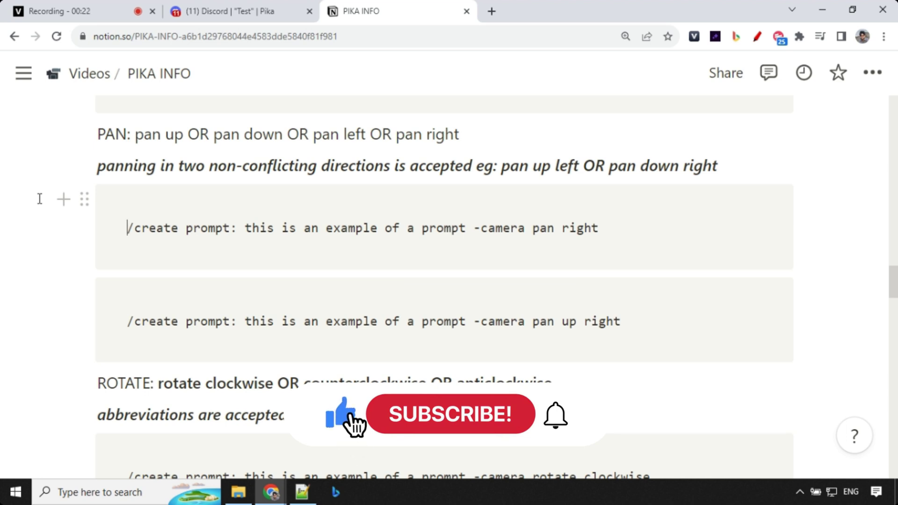
# Review the pan and rotate options in the PIKA INFO Notion page and copy "-camera pan up right"
pyautogui.scroll(-1, 241, 356)
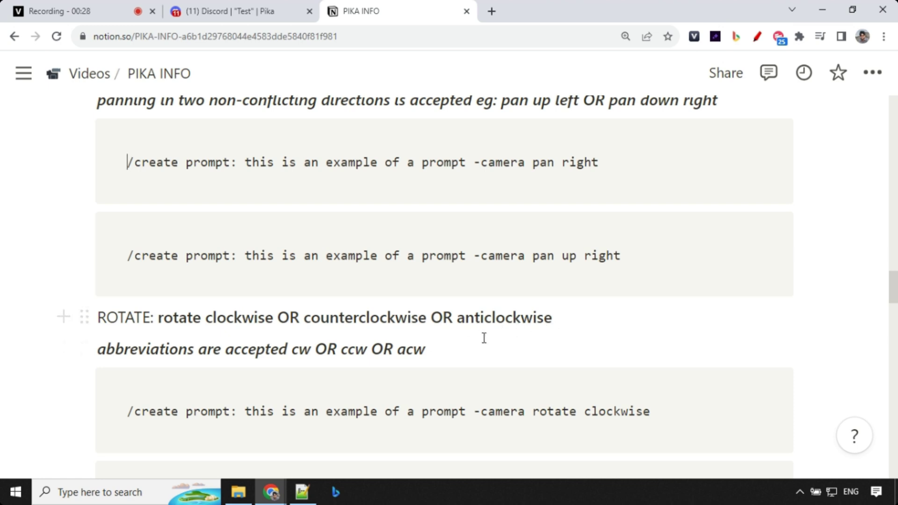
pyautogui.moveTo(295, 350); pyautogui.dragTo(307, 350)
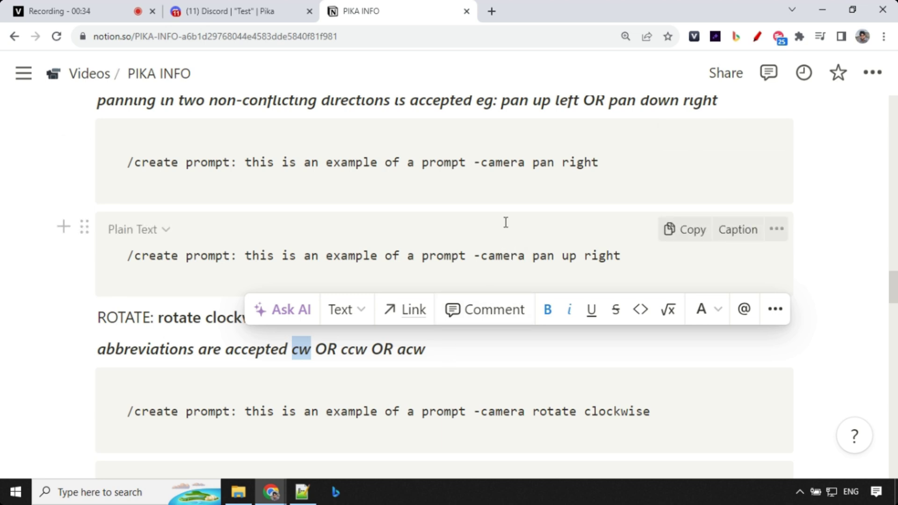
pyautogui.moveTo(474, 256); pyautogui.dragTo(621, 259)
pyautogui.hotkey('ctrl', 'c')
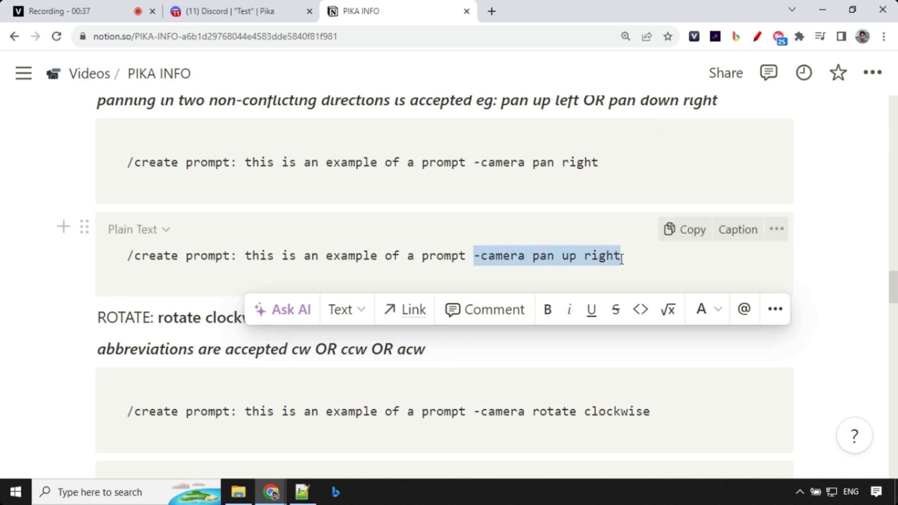
# Switch to Discord, open the remix form for the pan right video and set motion to 2 and fps to 24
pyautogui.click(255, 8)
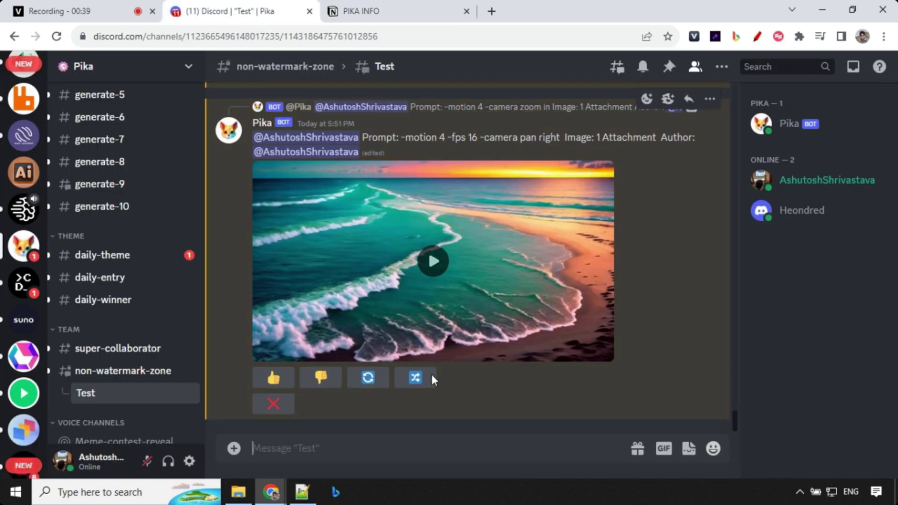
pyautogui.click(418, 380)
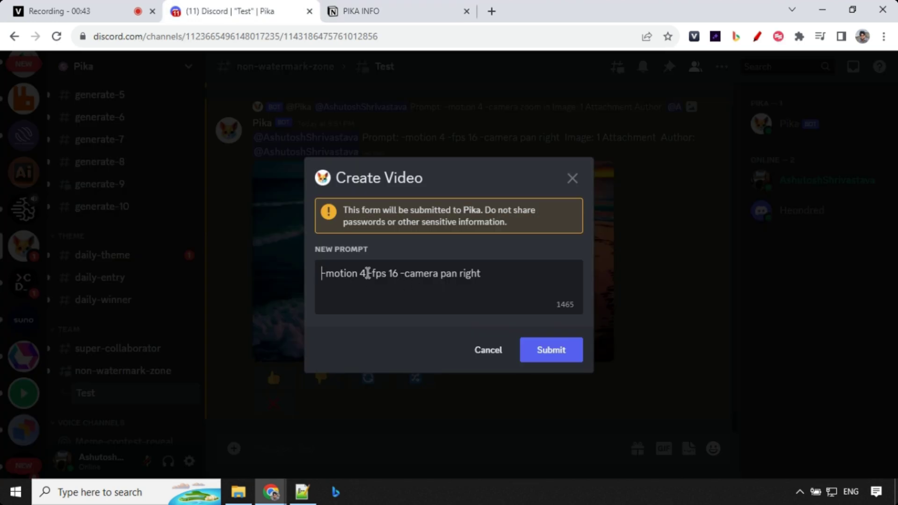
pyautogui.click(368, 273)
pyautogui.press('BackSpace')
pyautogui.write('2')
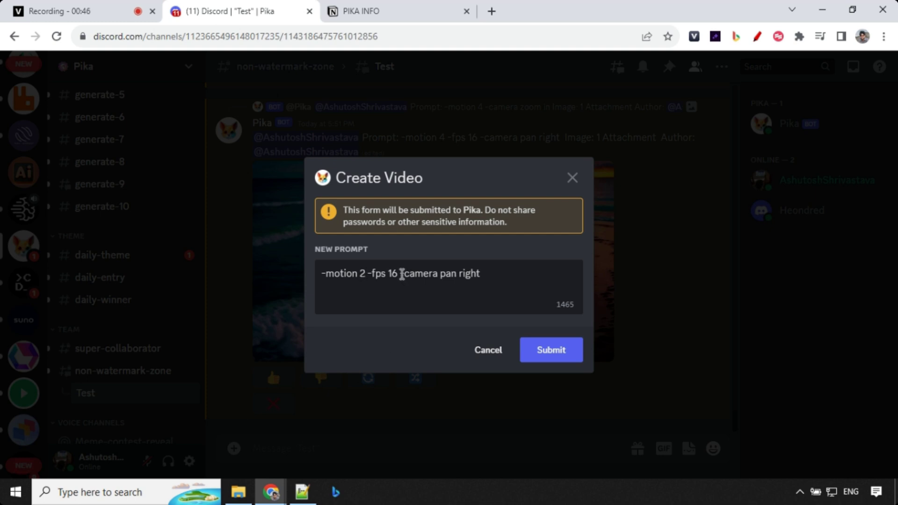
pyautogui.click(397, 274)
pyautogui.press('BackSpace')
pyautogui.press('BackSpace')
pyautogui.write('24')
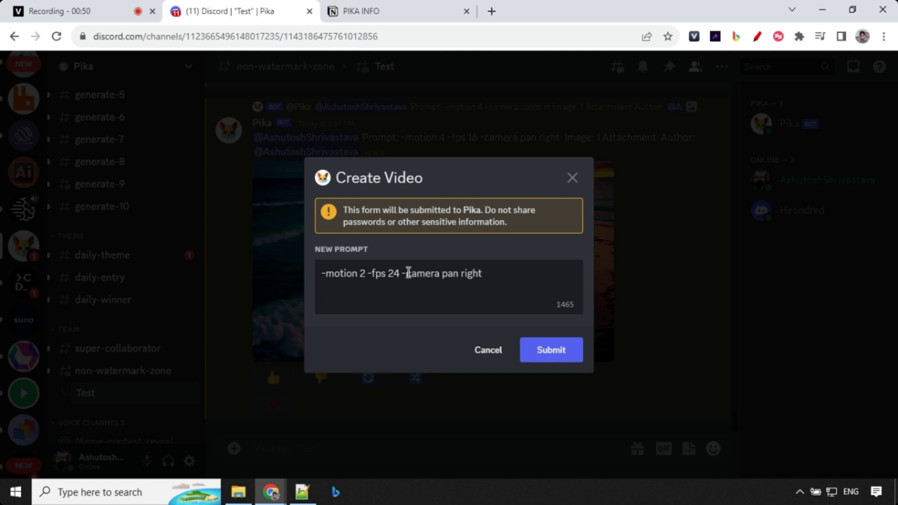
# Replace the prompt's camera argument with "-camera pan up right" and submit the remix
pyautogui.moveTo(402, 273); pyautogui.dragTo(527, 273)
pyautogui.hotkey('ctrl', 'v')
pyautogui.tripleClick(515, 276)
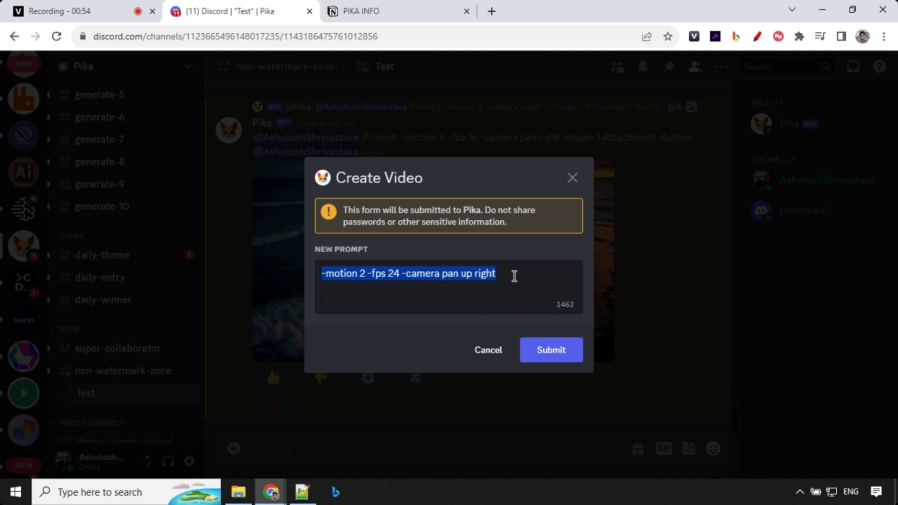
pyautogui.click(546, 352)
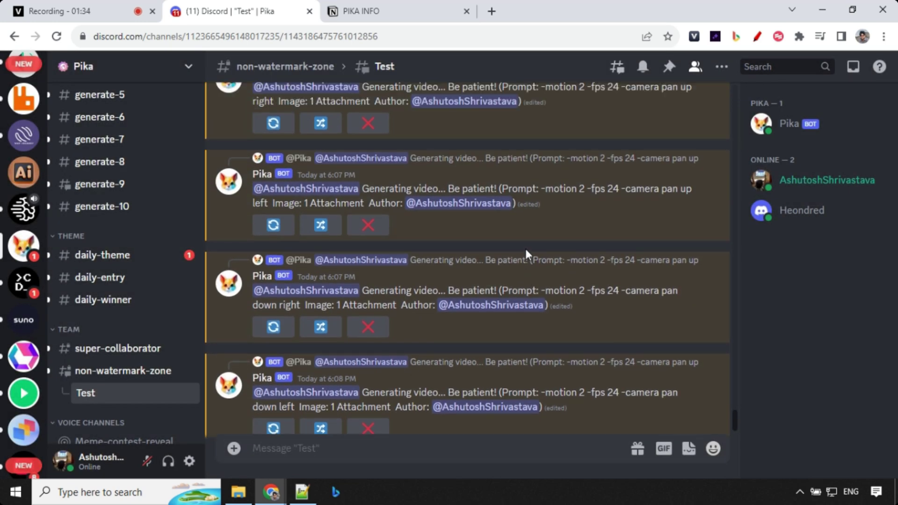
# Remix the pan right video with its camera movement changed to "rotate cw" and submit the form
pyautogui.scroll(5, 525, 253)
pyautogui.click(414, 232)
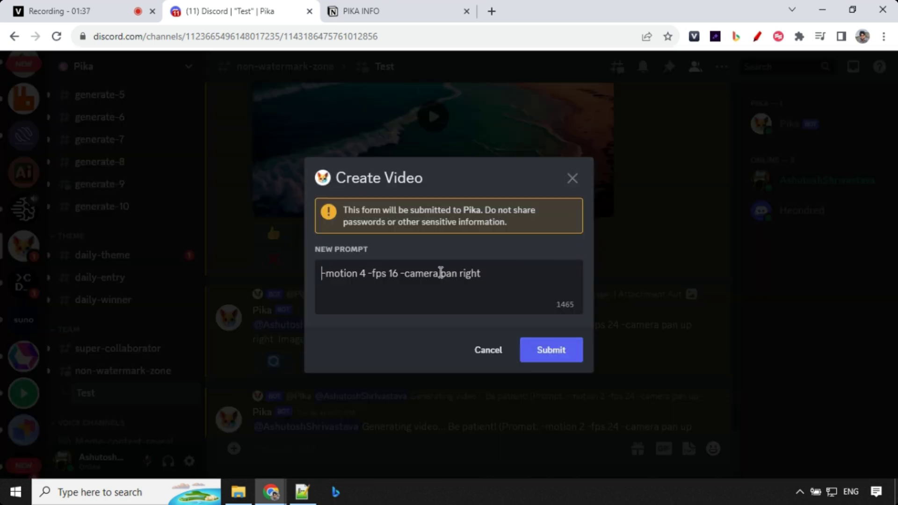
pyautogui.moveTo(441, 272); pyautogui.dragTo(508, 274)
pyautogui.write('rotate cw')
pyautogui.click(554, 356)
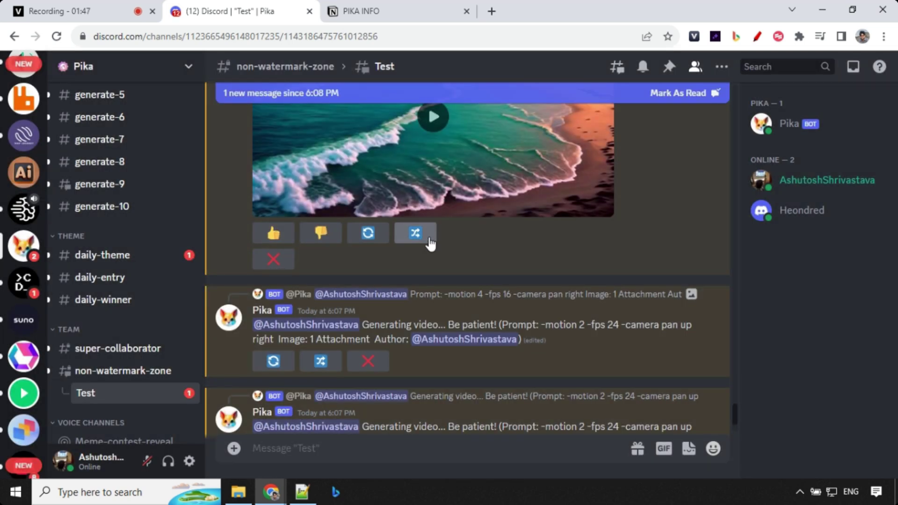
# Remix the pan right video with its camera movement replaced by "rotate acw" and submit the form
pyautogui.click(416, 236)
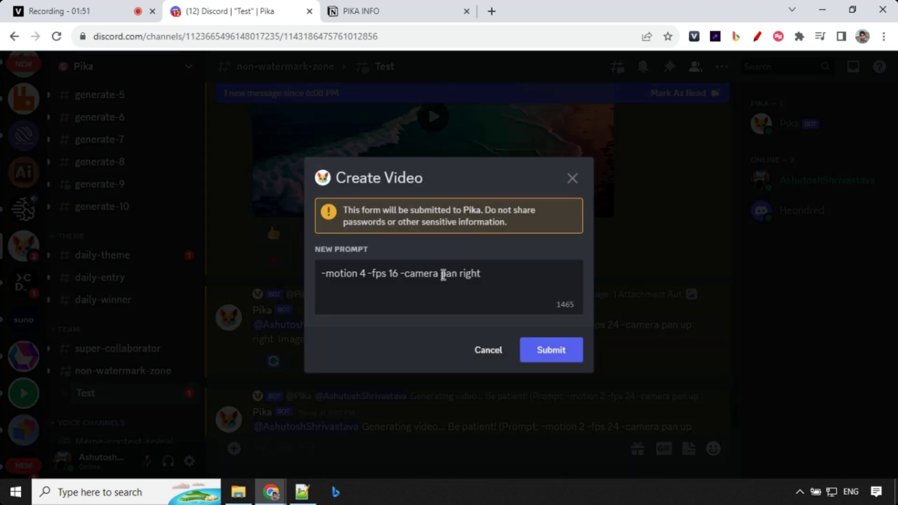
pyautogui.moveTo(441, 274); pyautogui.dragTo(509, 276)
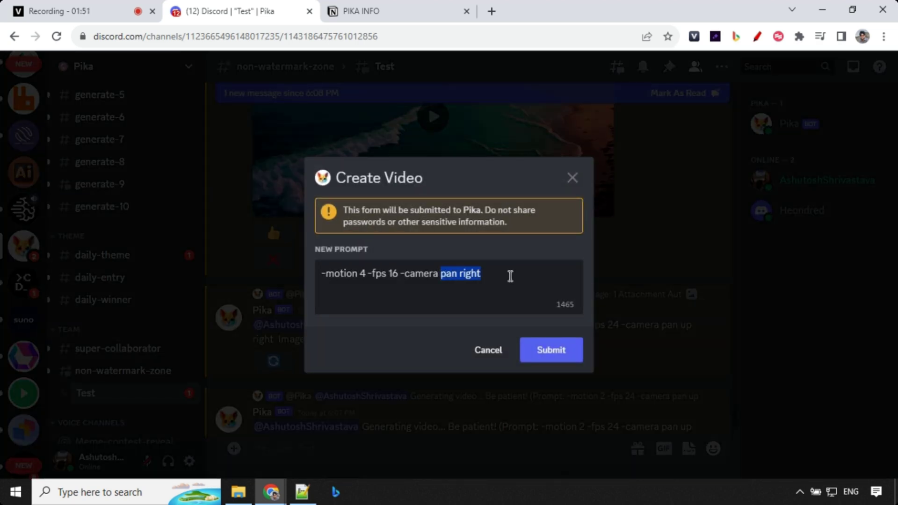
pyautogui.write('rotate')
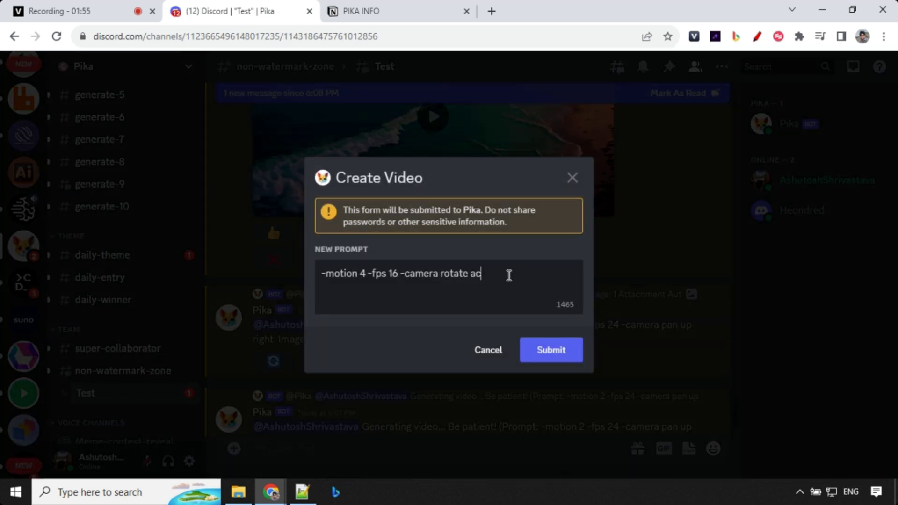
pyautogui.click(557, 357)
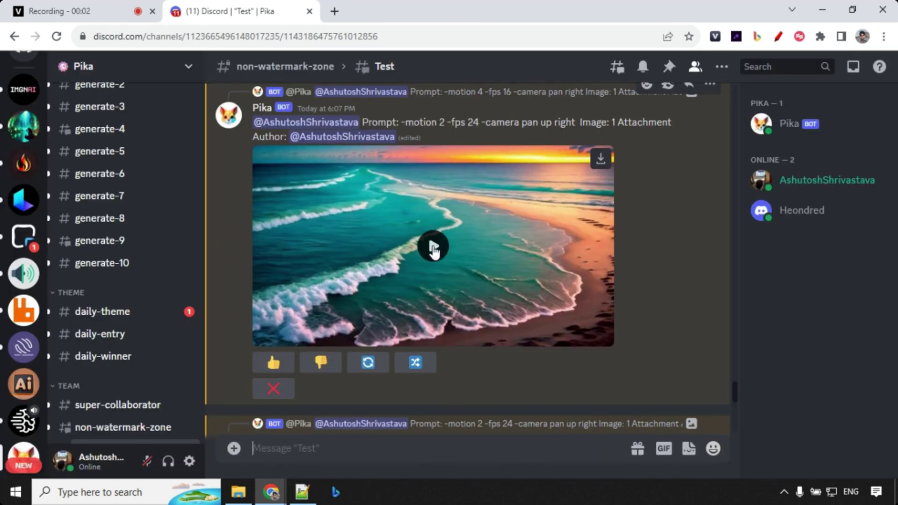
# Play the generated pan up right, pan up left and pan down left videos to compare their camera movement
pyautogui.click(433, 249)
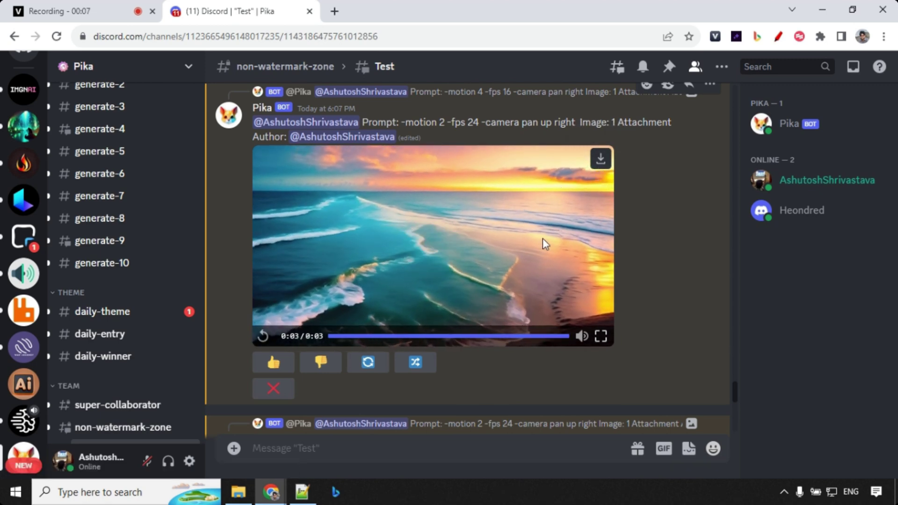
pyautogui.scroll(-3, 582, 222)
pyautogui.scroll(-3, 582, 226)
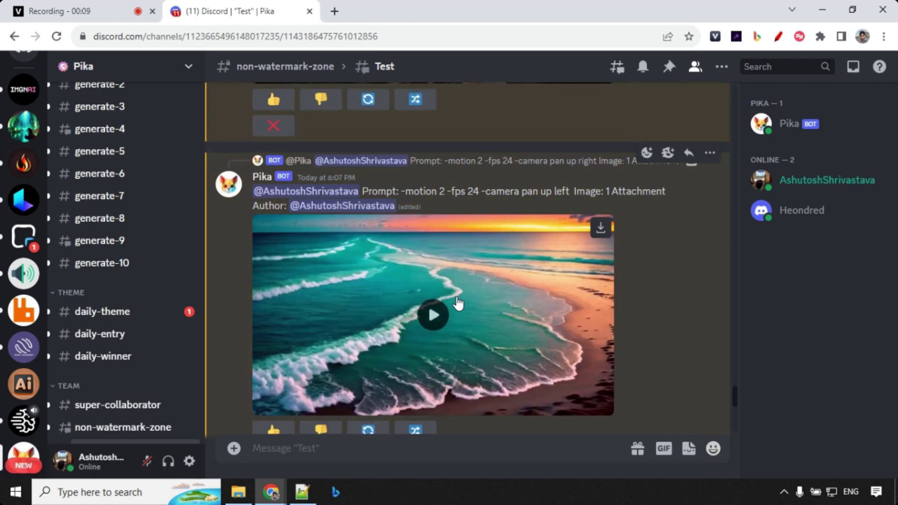
pyautogui.click(433, 315)
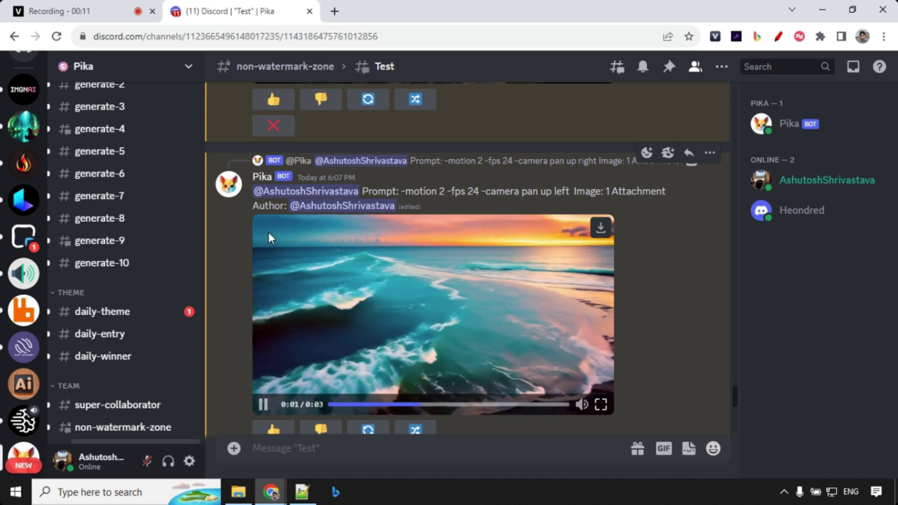
pyautogui.scroll(-5, 388, 252)
pyautogui.click(434, 317)
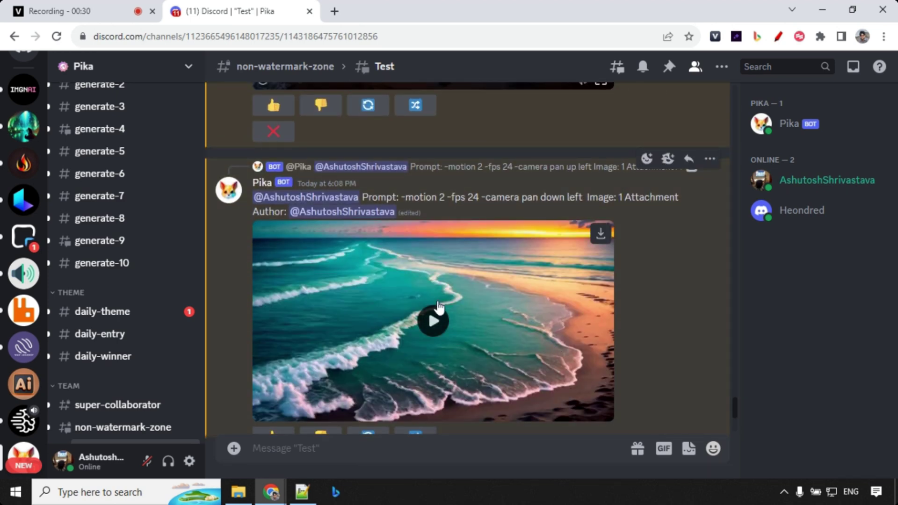
pyautogui.click(434, 318)
# Play the "rotate acw" and "rotate clockwise" videos to compare the two rotation directions
pyautogui.scroll(-3, 436, 315)
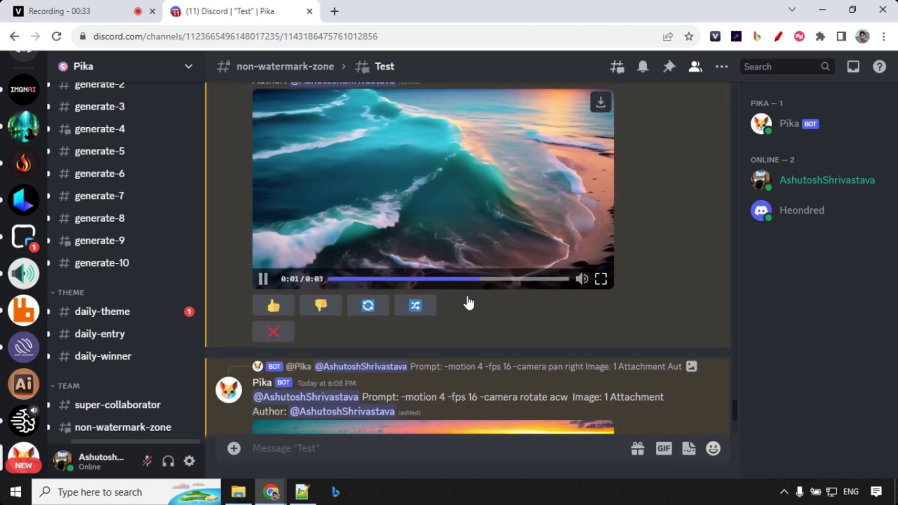
pyautogui.scroll(-3, 468, 299)
pyautogui.scroll(-2, 467, 302)
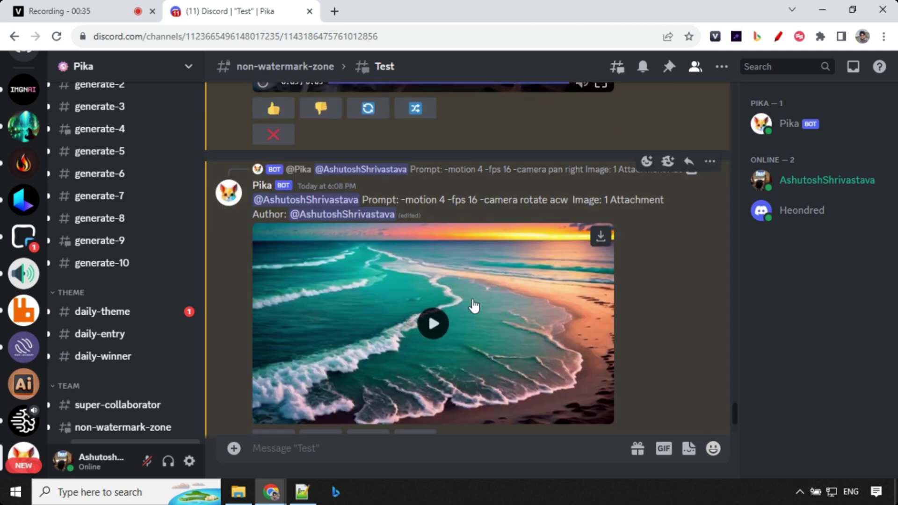
pyautogui.scroll(-2, 468, 302)
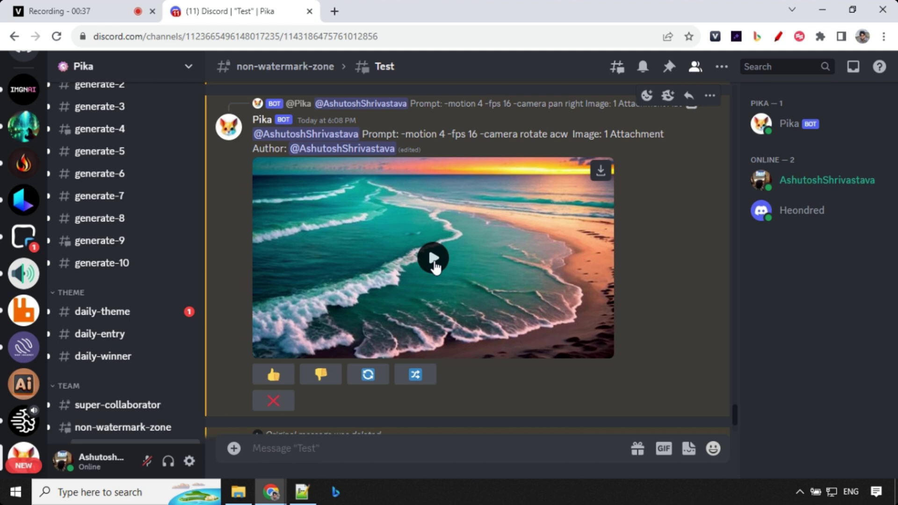
pyautogui.click(434, 262)
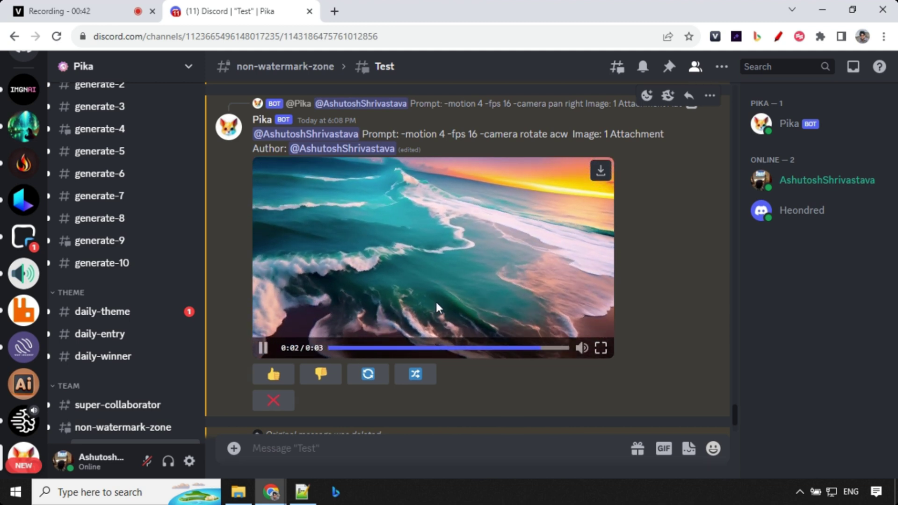
pyautogui.scroll(-5, 387, 309)
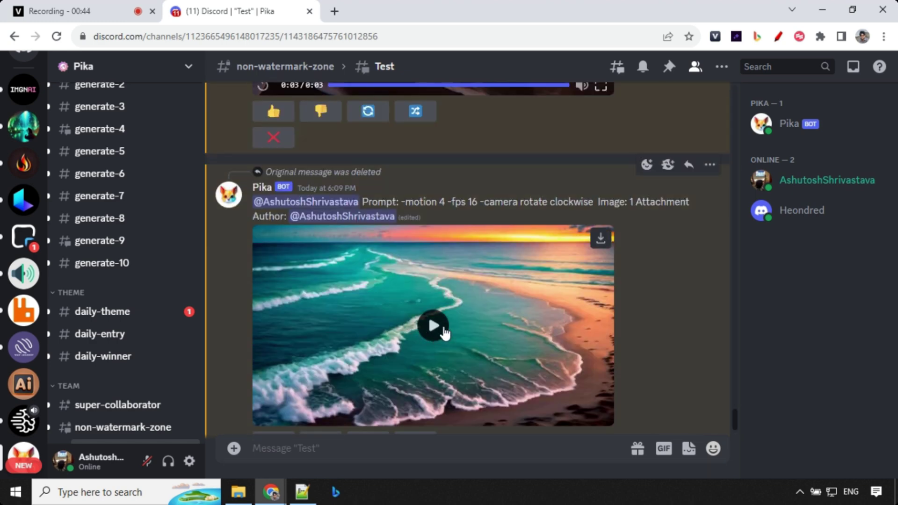
pyautogui.click(437, 328)
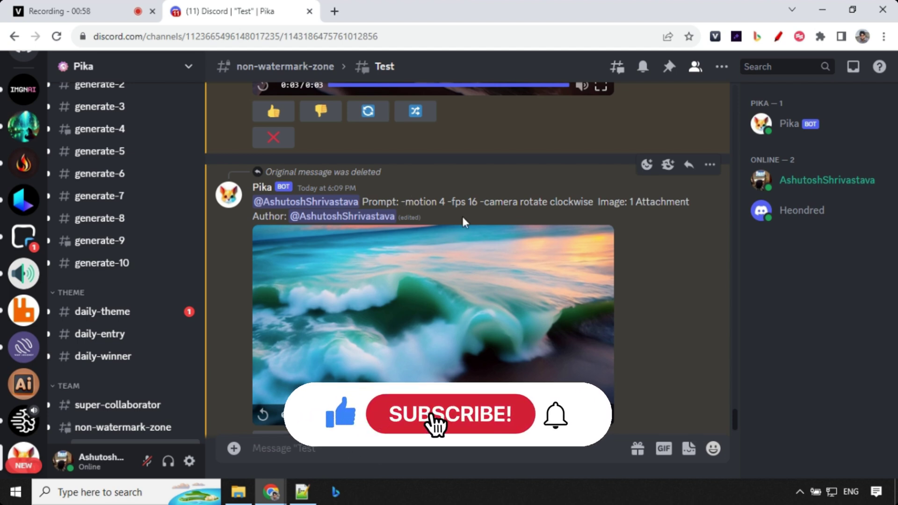
# Open the getting-started channel and review its generate channels, prompt example and list of further information
pyautogui.moveTo(134, 242)
pyautogui.scroll(15, 131, 243)
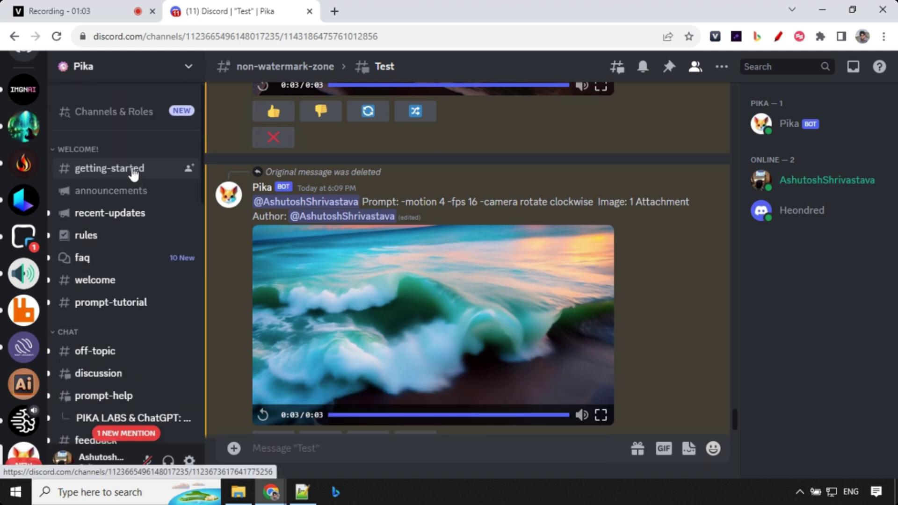
pyautogui.click(135, 171)
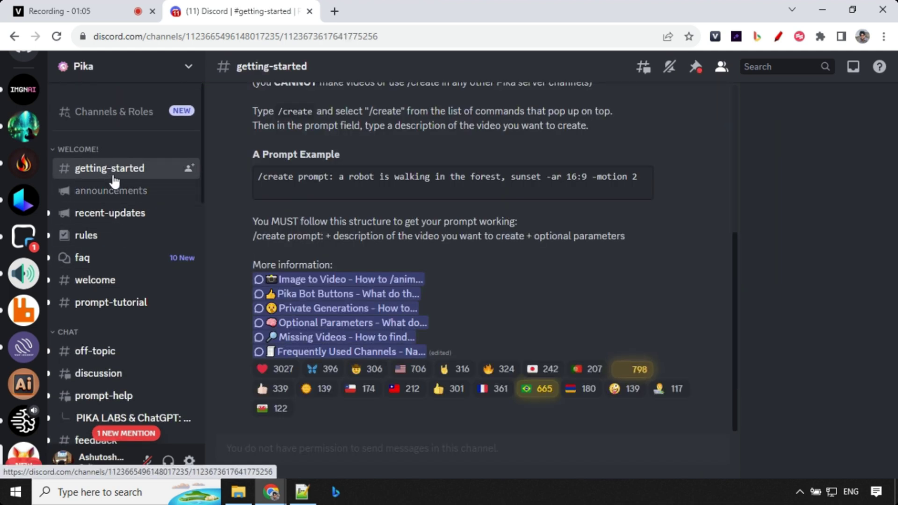
pyautogui.scroll(3, 394, 280)
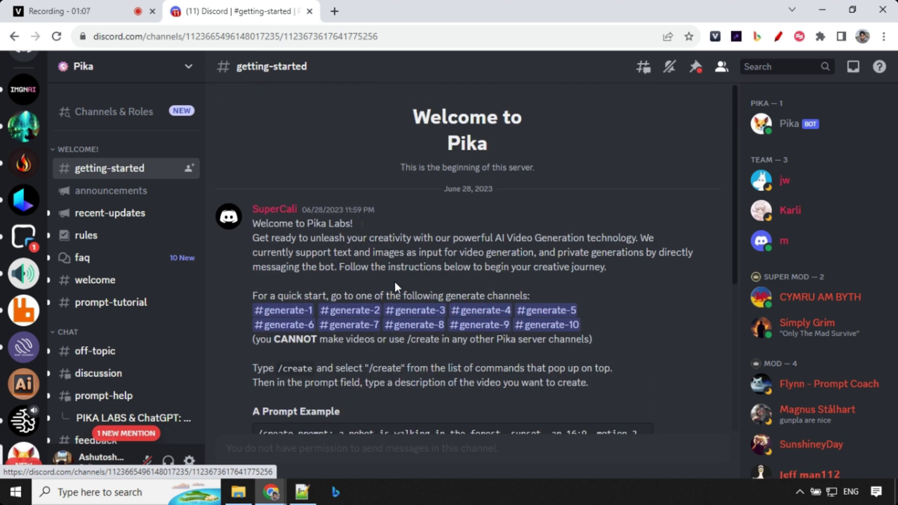
pyautogui.scroll(-3, 357, 266)
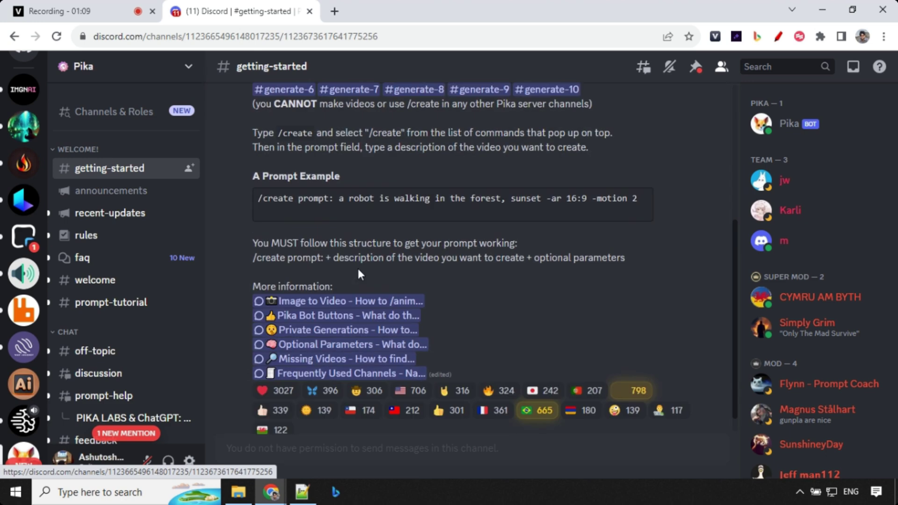